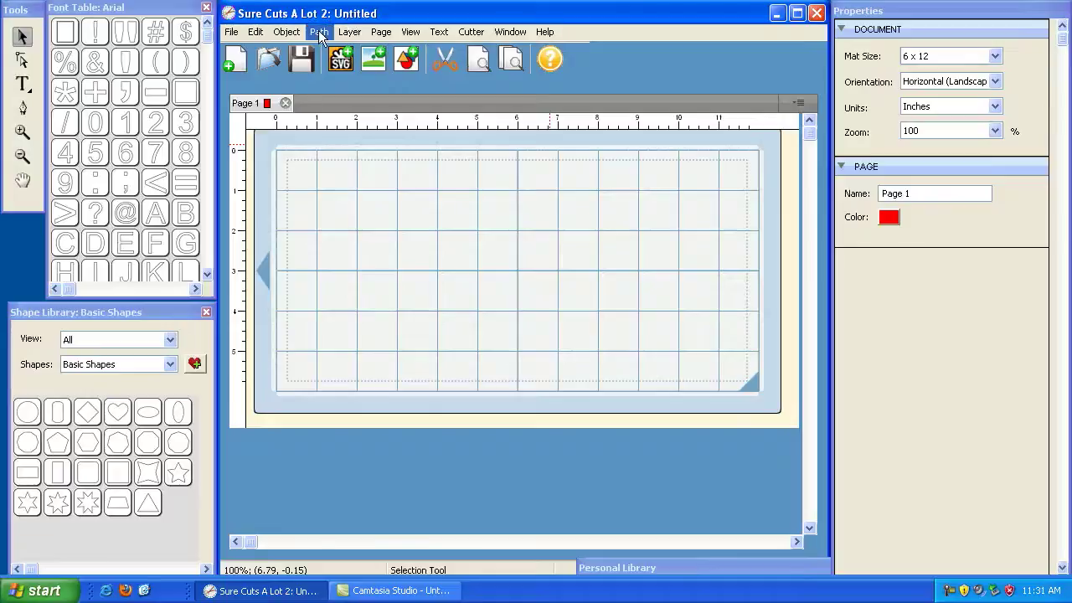
Check the Path menu, then undock the Personal Library and browse SweetTreatBags > SVG Files.
left_click(318, 32)
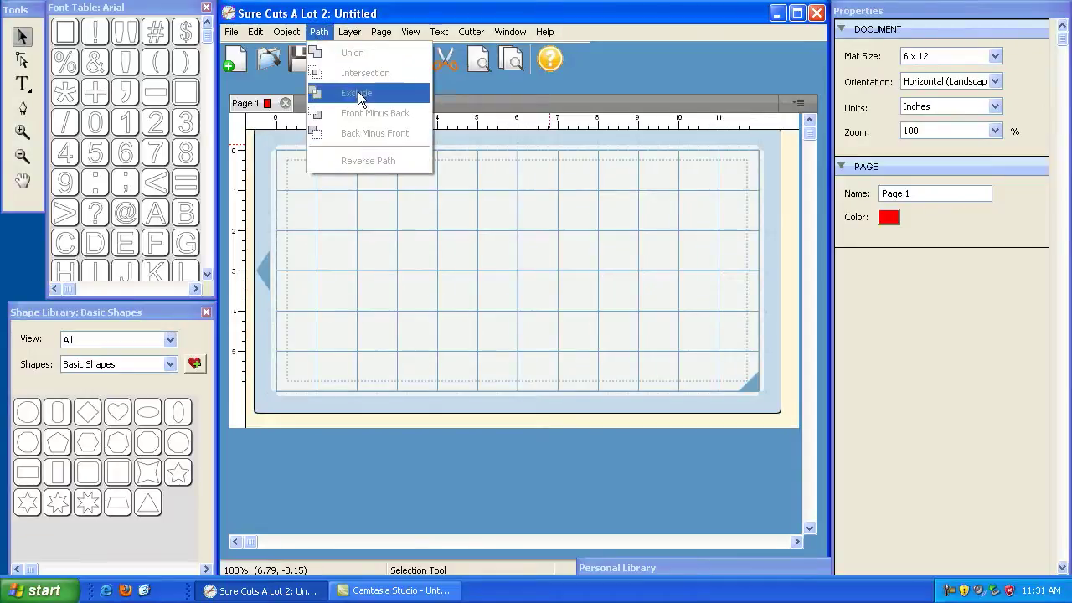
left_click(444, 33)
left_click_drag(675, 570, 624, 47)
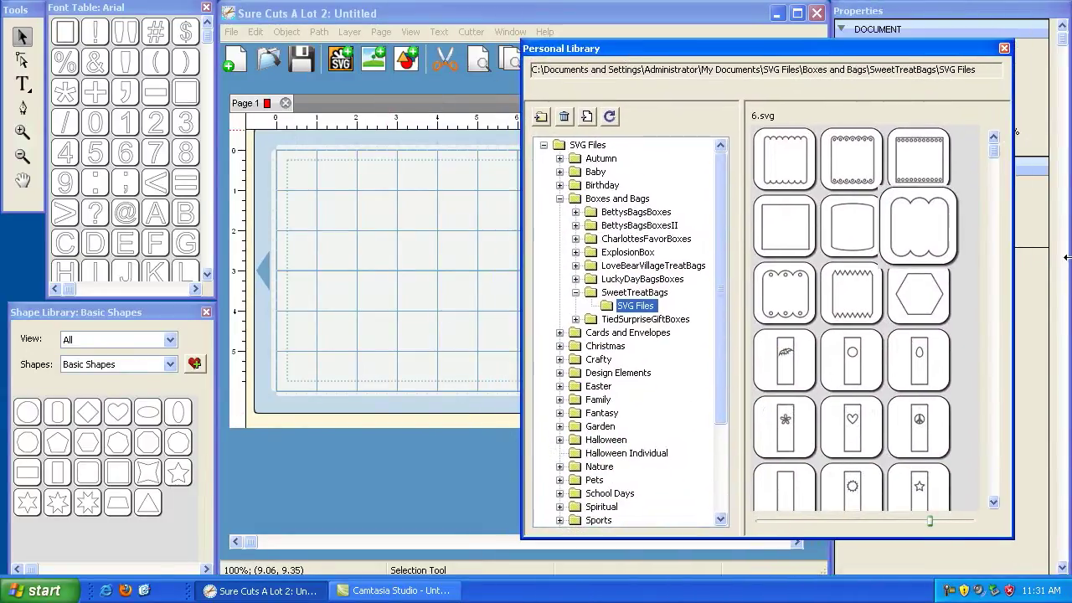
left_click_drag(994, 156, 988, 482)
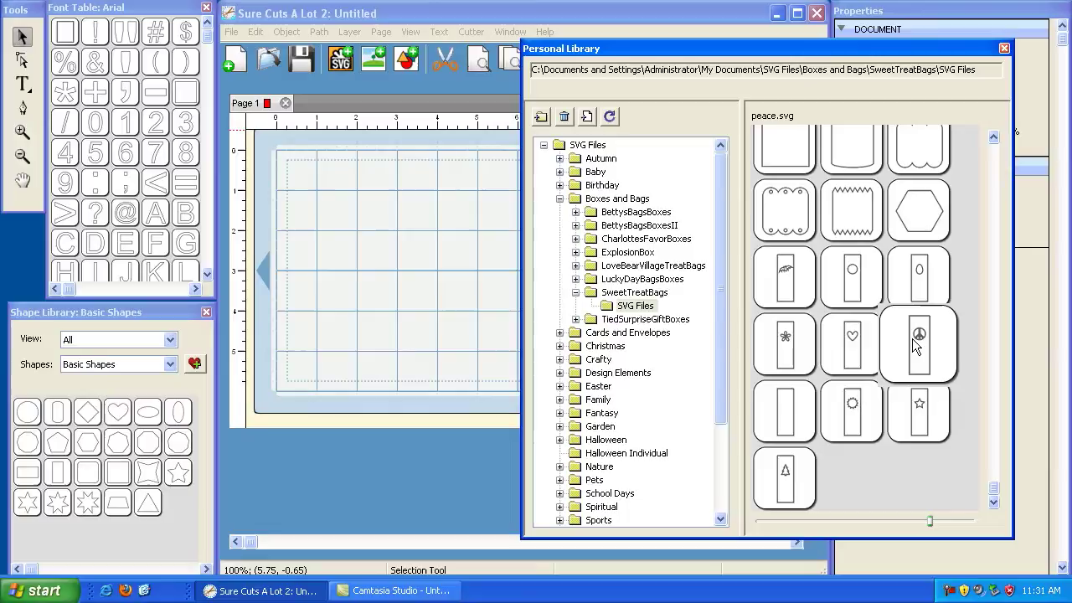
Place the heart.svg tag on the mat, enlarge it and move it right.
double_click(849, 347)
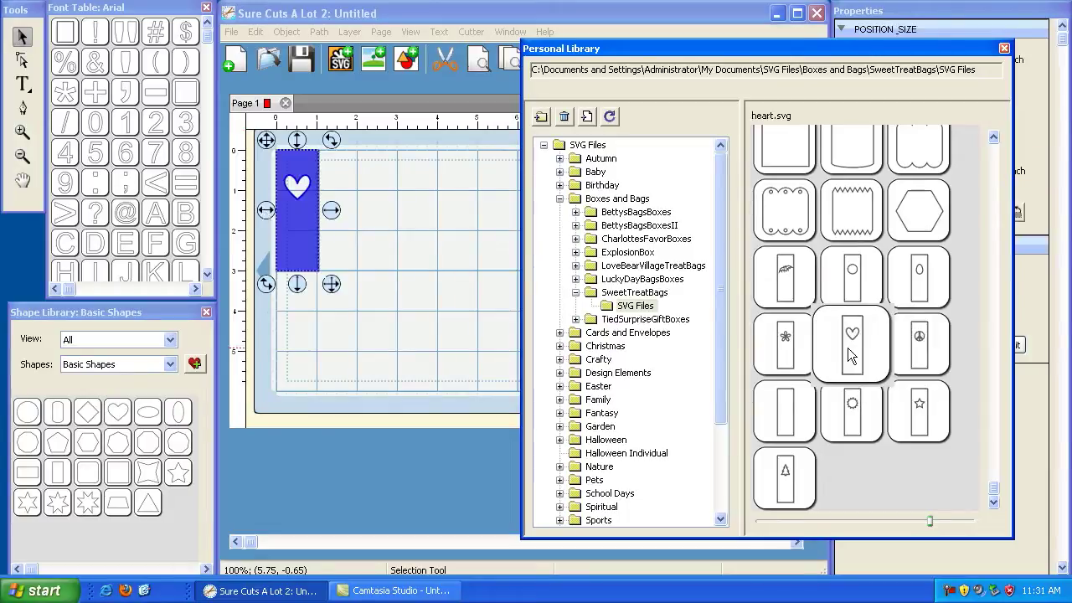
left_click_drag(331, 284, 369, 393)
left_click_drag(266, 139, 314, 143)
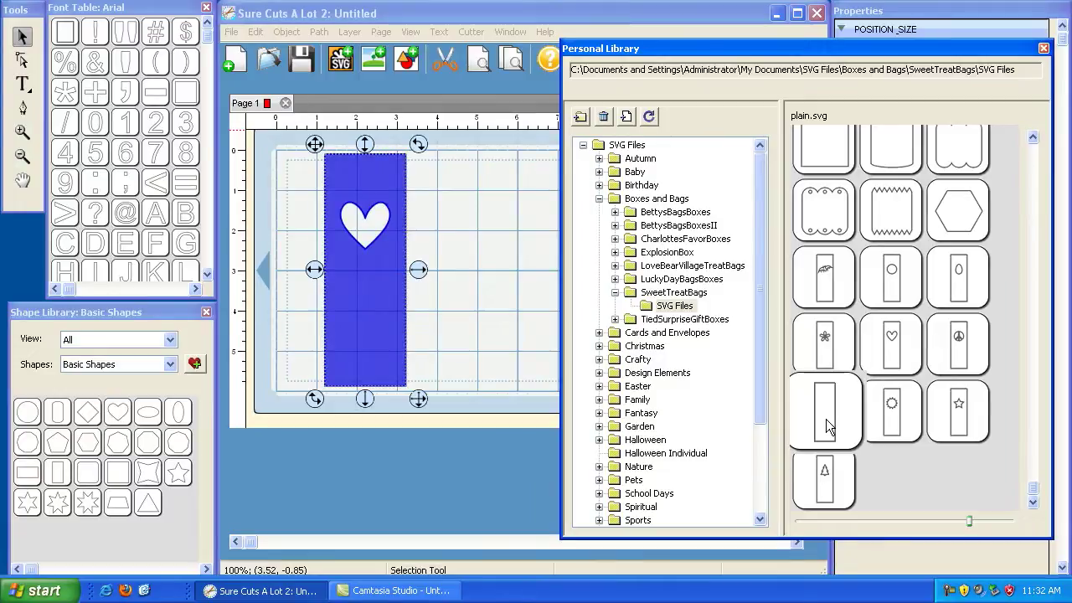
Add the plain.svg magenta tag, enlarge it to match and set it beside the blue tag.
double_click(826, 418)
left_click_drag(825, 420, 279, 201)
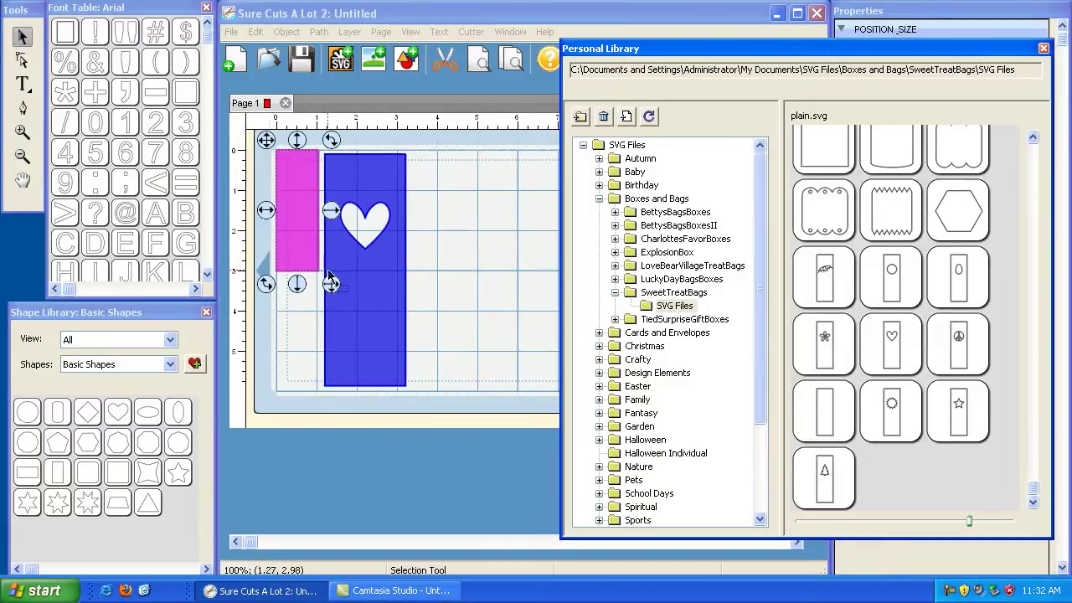
left_click_drag(333, 283, 368, 357)
left_click_drag(266, 142, 433, 148)
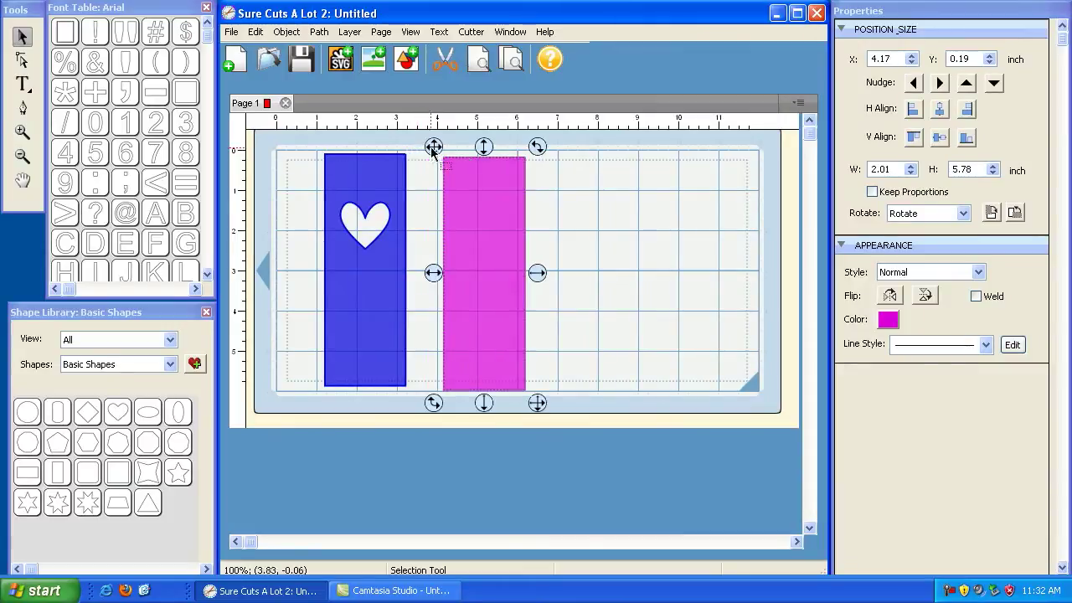
Switch the Shape Library to the Fall category and add the Leaf 1 shape.
left_click(411, 335)
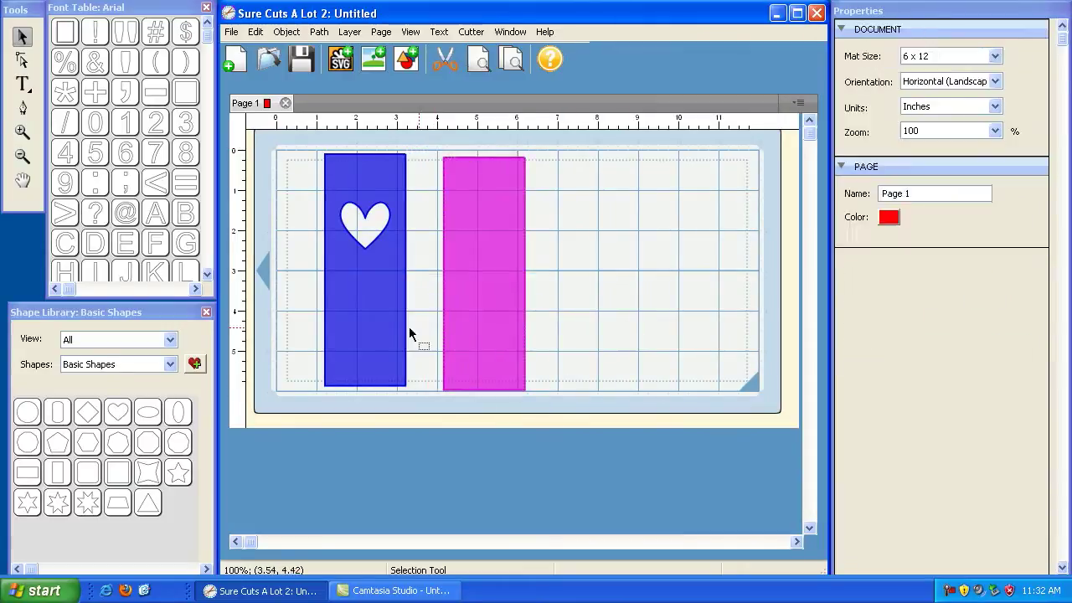
left_click(170, 365)
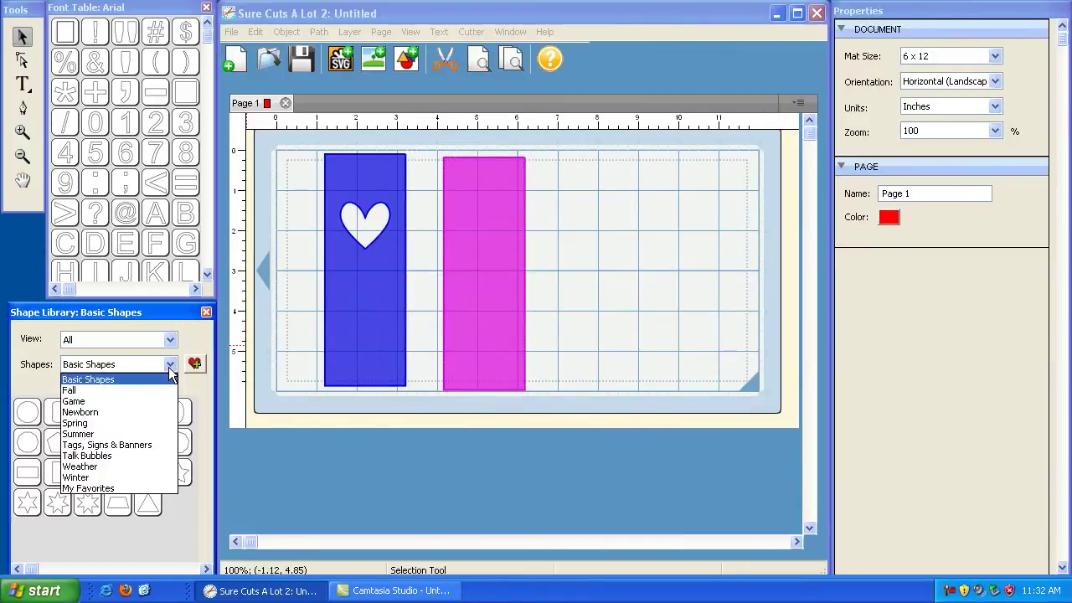
left_click(109, 390)
mouse_move(150, 459)
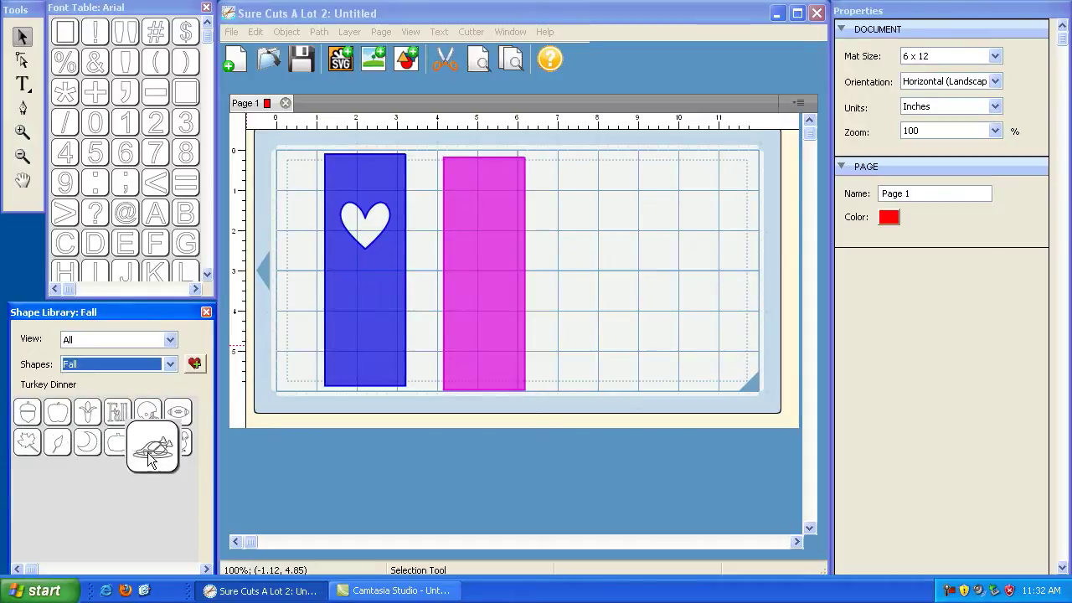
mouse_move(95, 453)
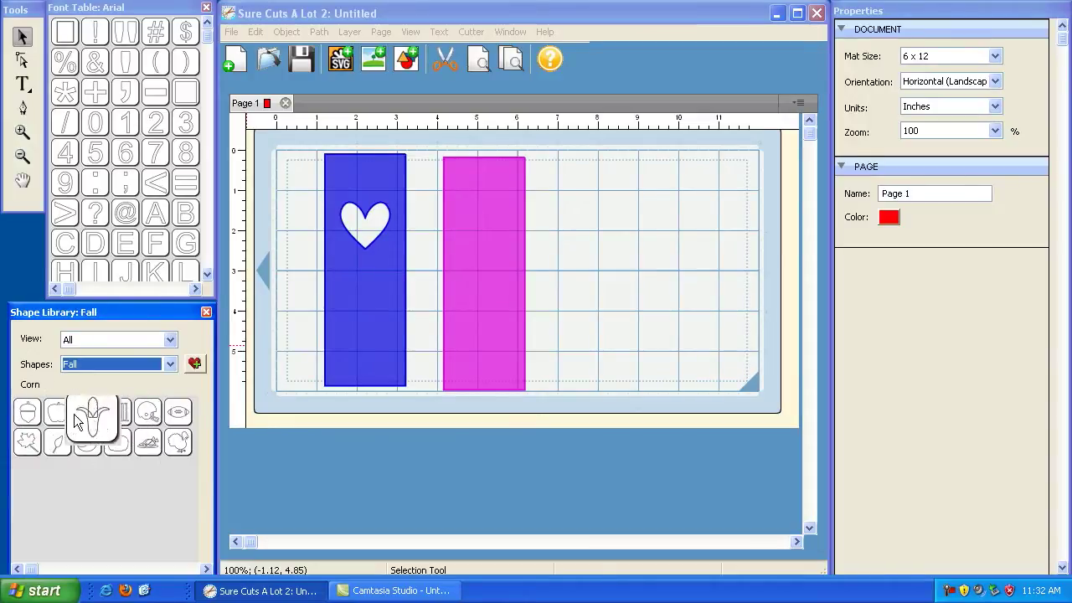
mouse_move(33, 450)
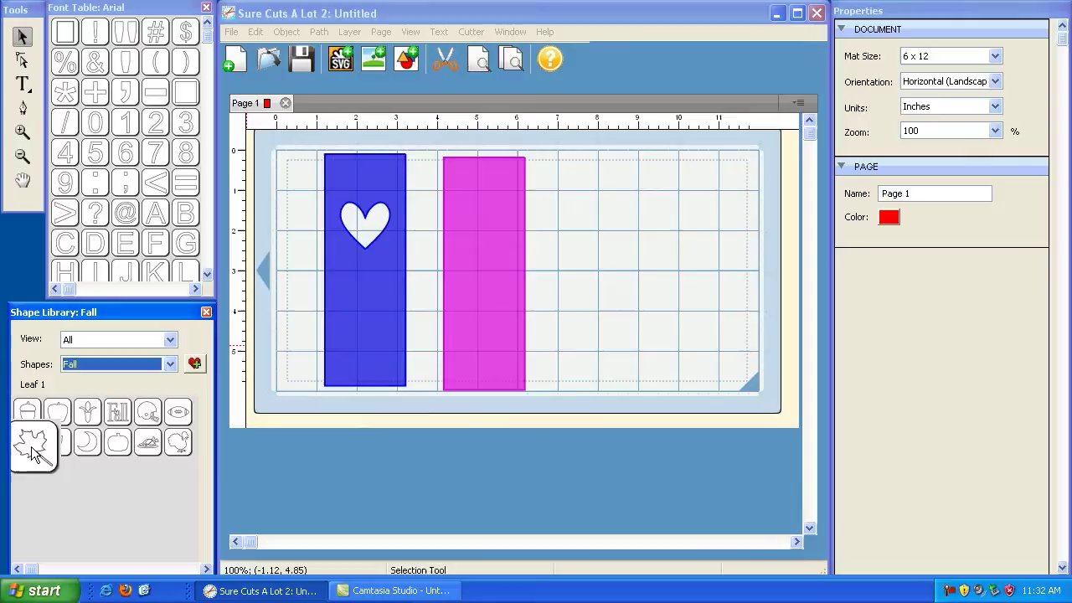
double_click(33, 451)
Enlarge the leaf to about 1.33 by 1.25 inches and position it on the magenta tag.
left_click_drag(283, 164, 451, 195)
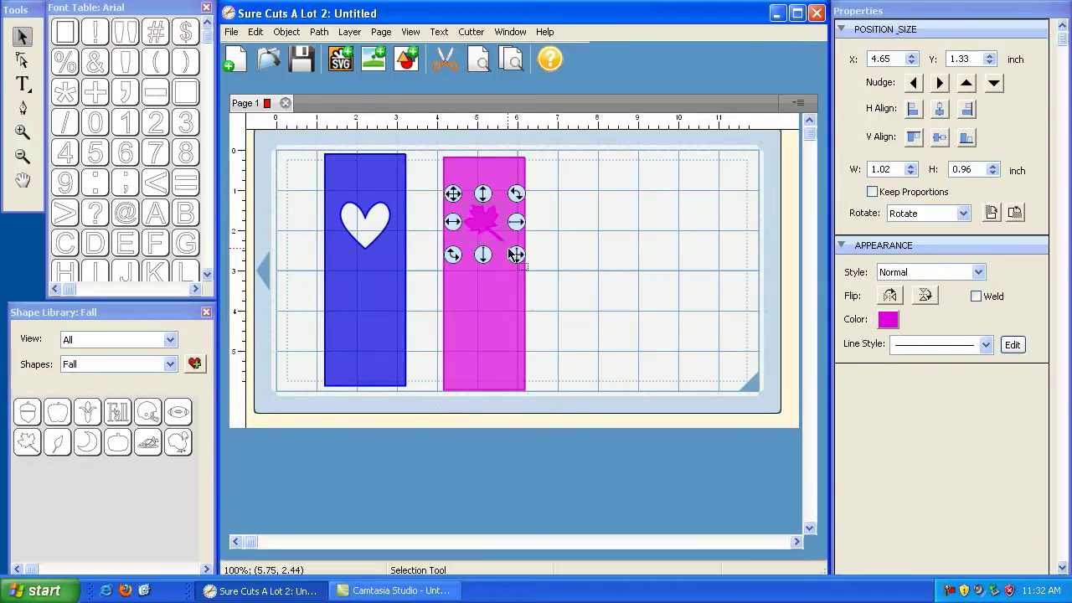
left_click_drag(517, 253, 528, 267)
left_click_drag(454, 188, 447, 191)
left_click(595, 234)
left_click(492, 215)
left_click(586, 217)
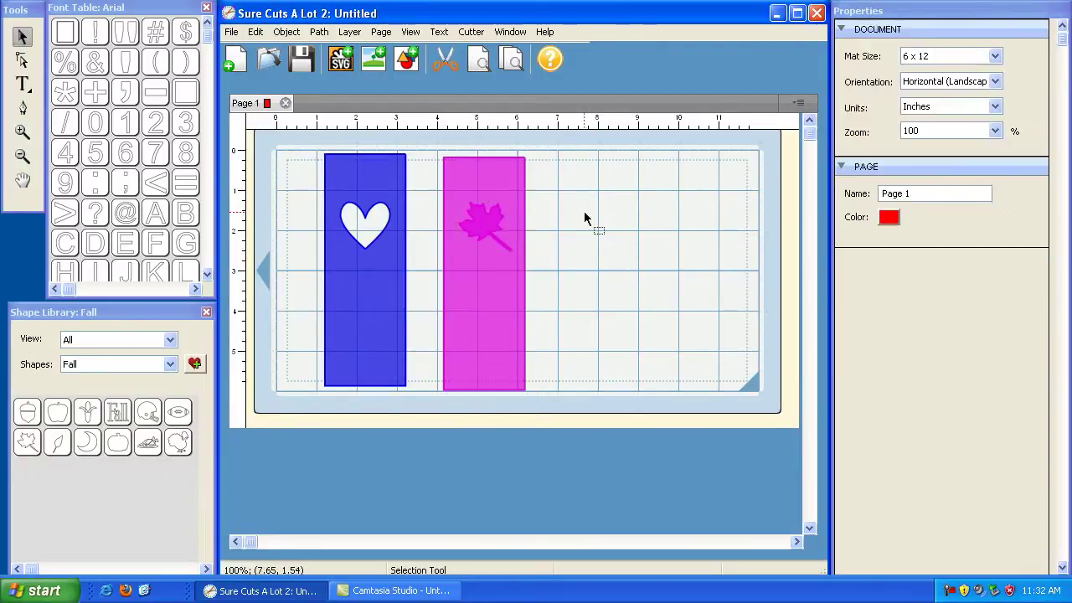
left_click(383, 214)
Delete the blue heart tag from the mat.
key("Delete")
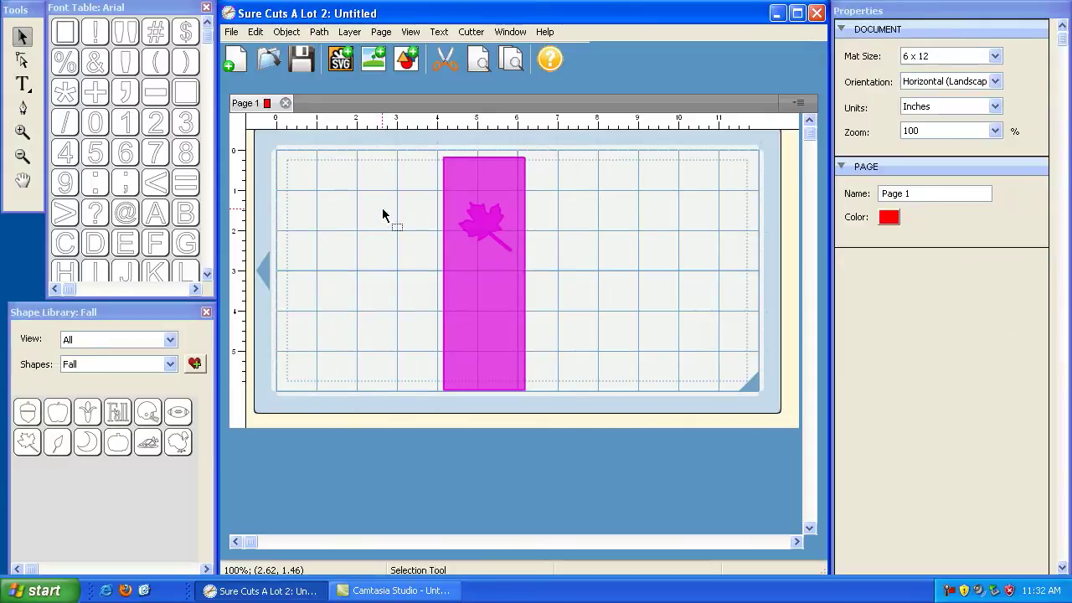
left_click_drag(545, 406, 421, 143)
left_click(628, 235)
Select all and apply Path > Exclude to cut the leaf out of the magenta tag.
right_click(628, 236)
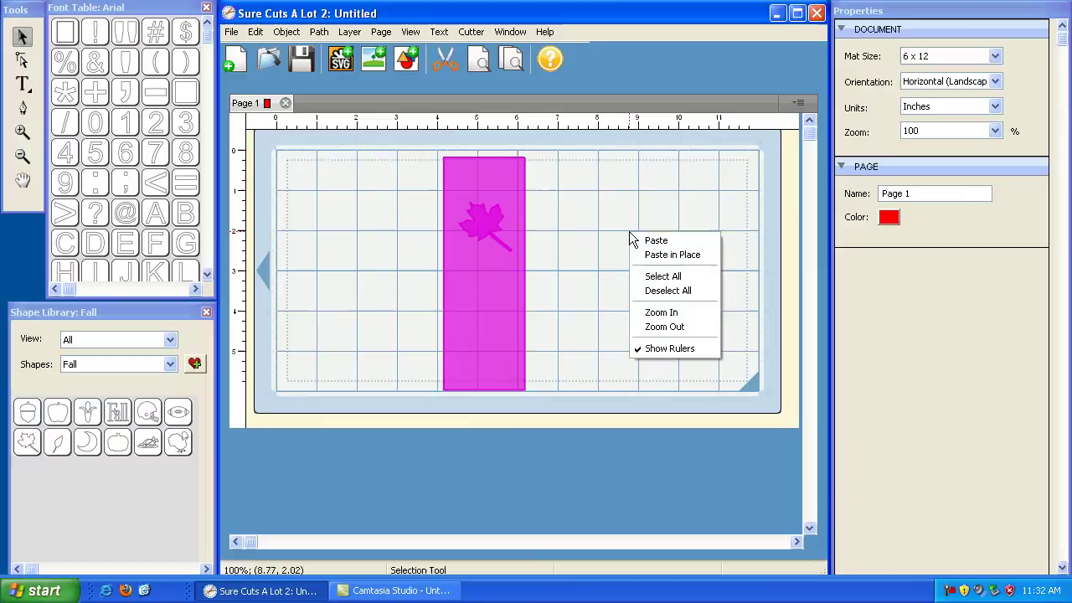
left_click(661, 277)
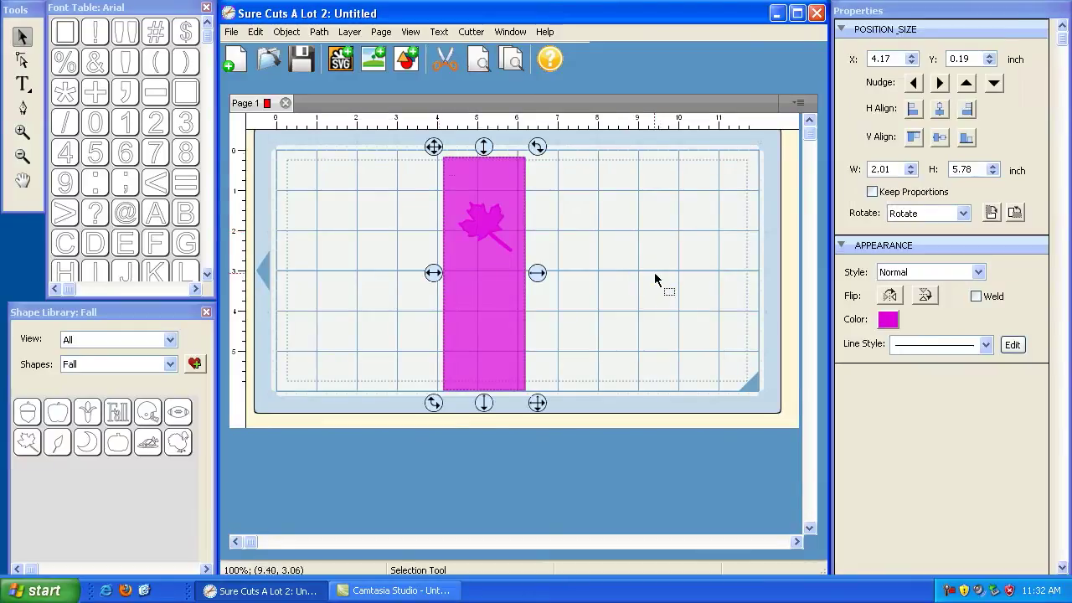
left_click(317, 32)
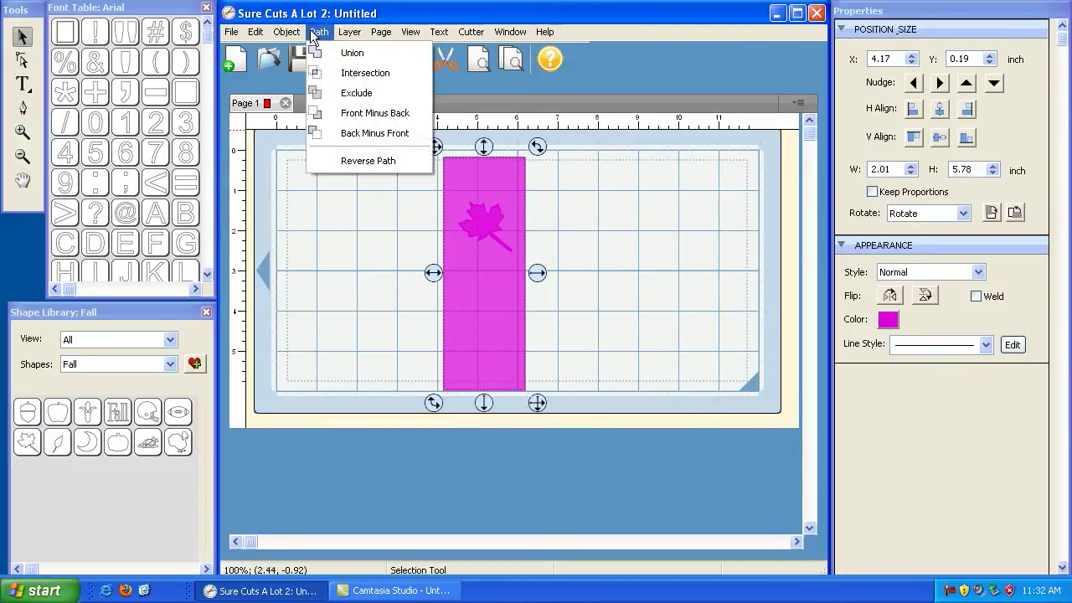
left_click(349, 94)
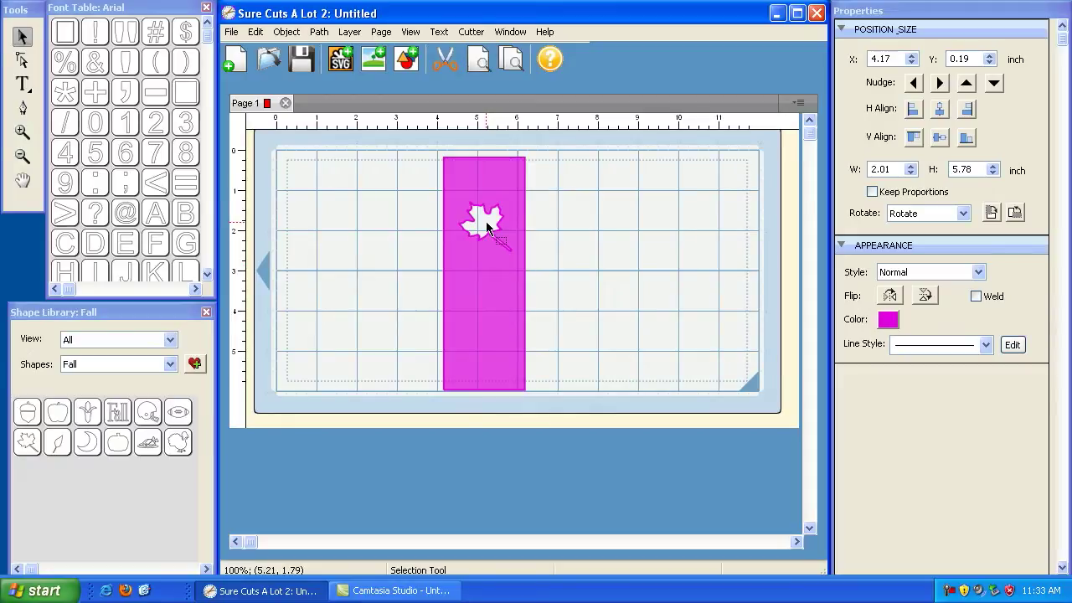
left_click(509, 212)
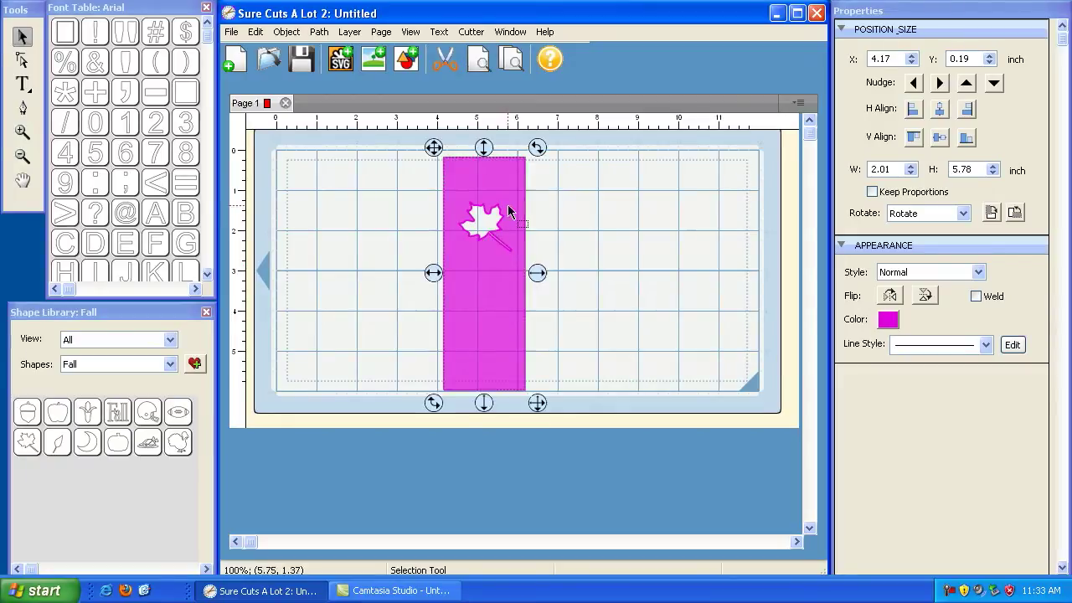
left_click(23, 132)
left_click(490, 230)
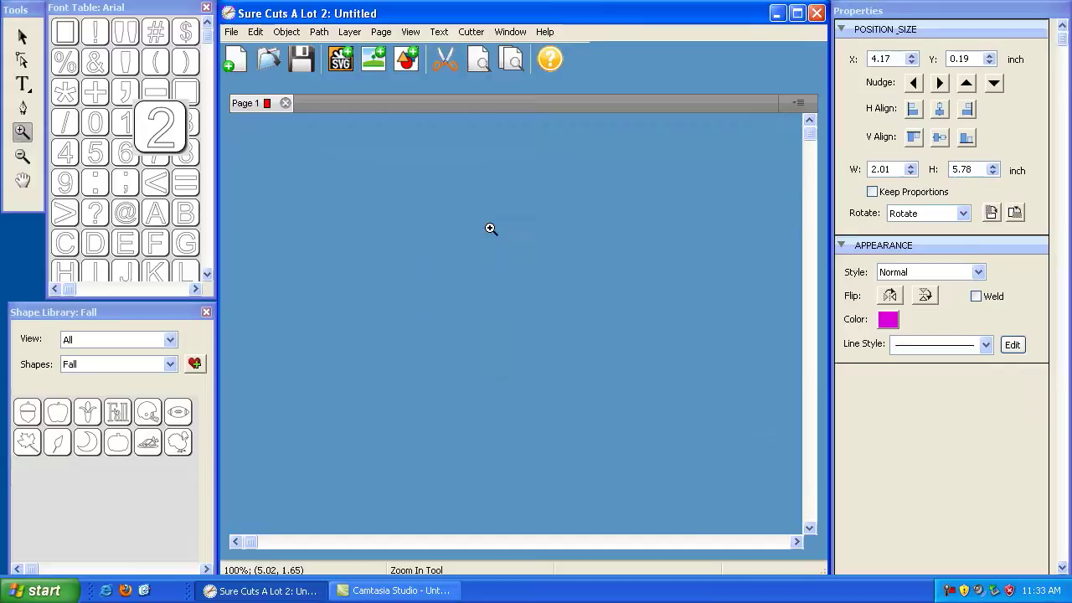
left_click(755, 350)
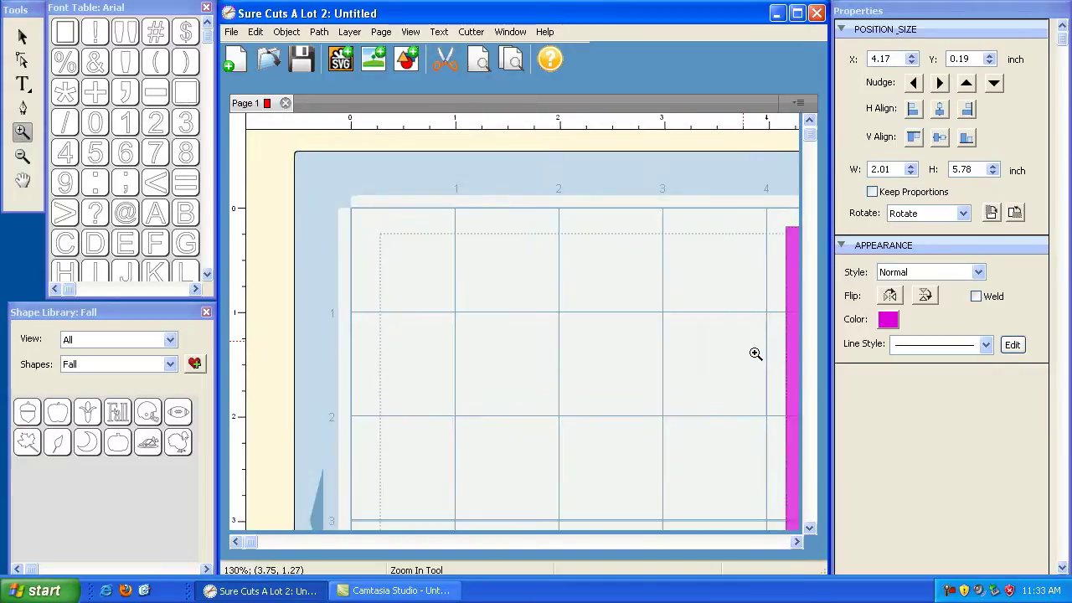
left_click(770, 357)
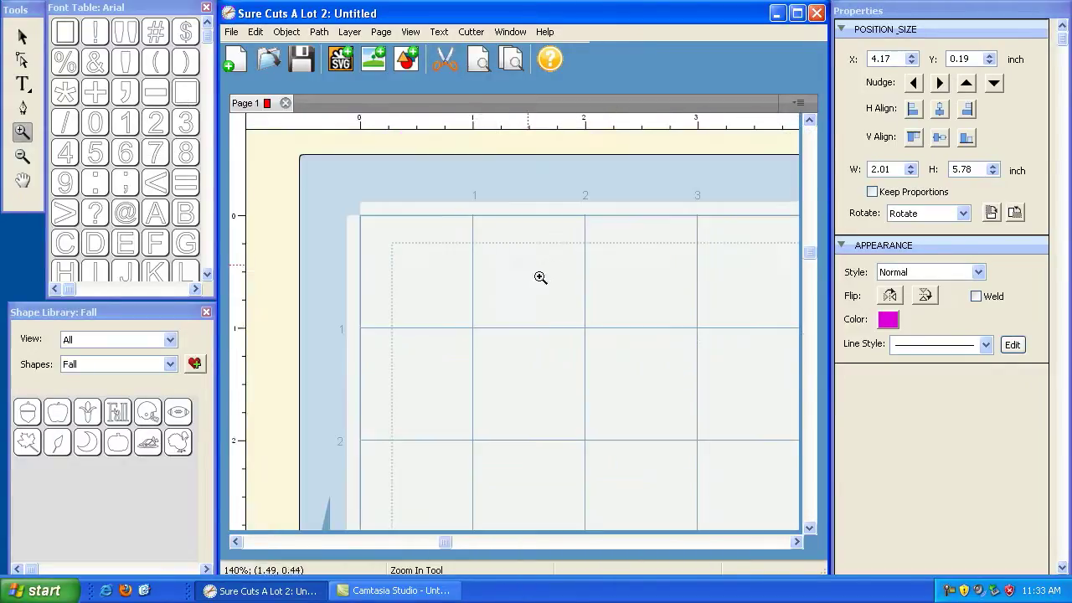
left_click_drag(540, 277, 508, 283)
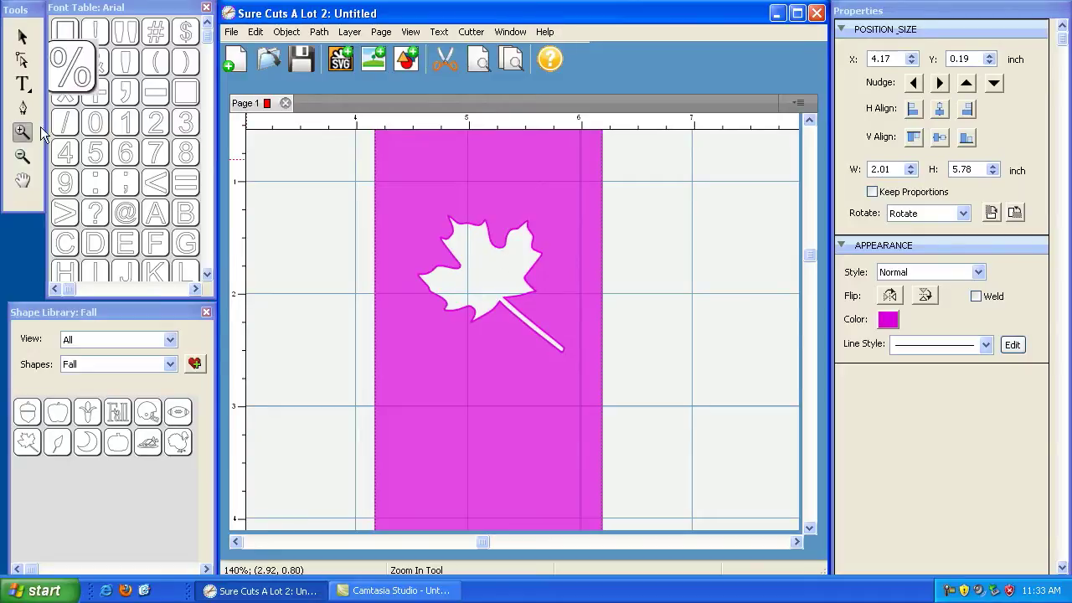
left_click(23, 155)
Delete the leaf-cut tag and switch the Shape Library to Basic Shapes.
left_click(470, 238)
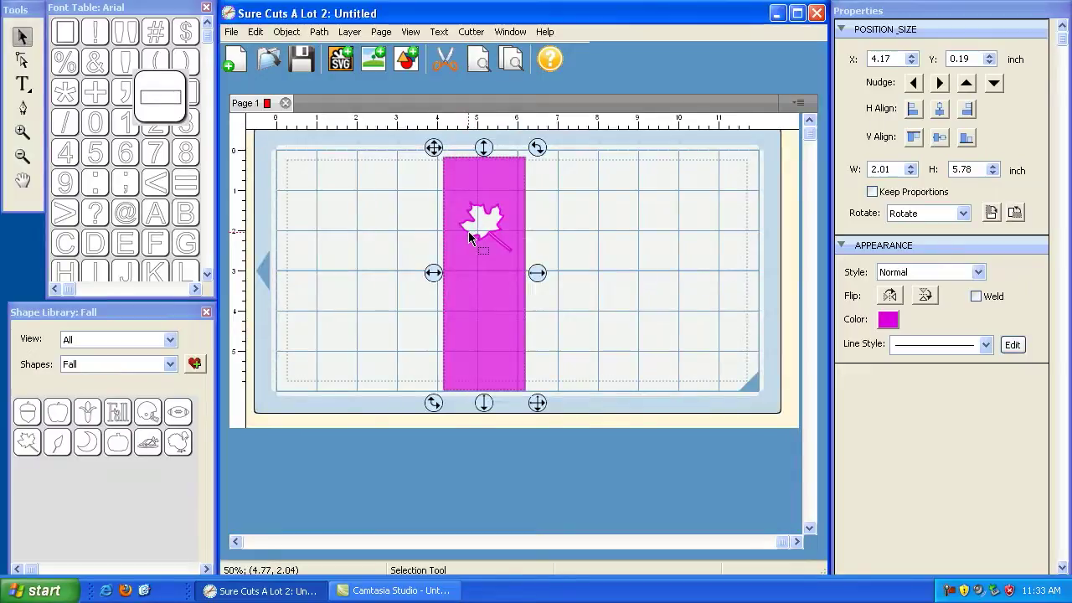
key("Delete")
left_click(121, 342)
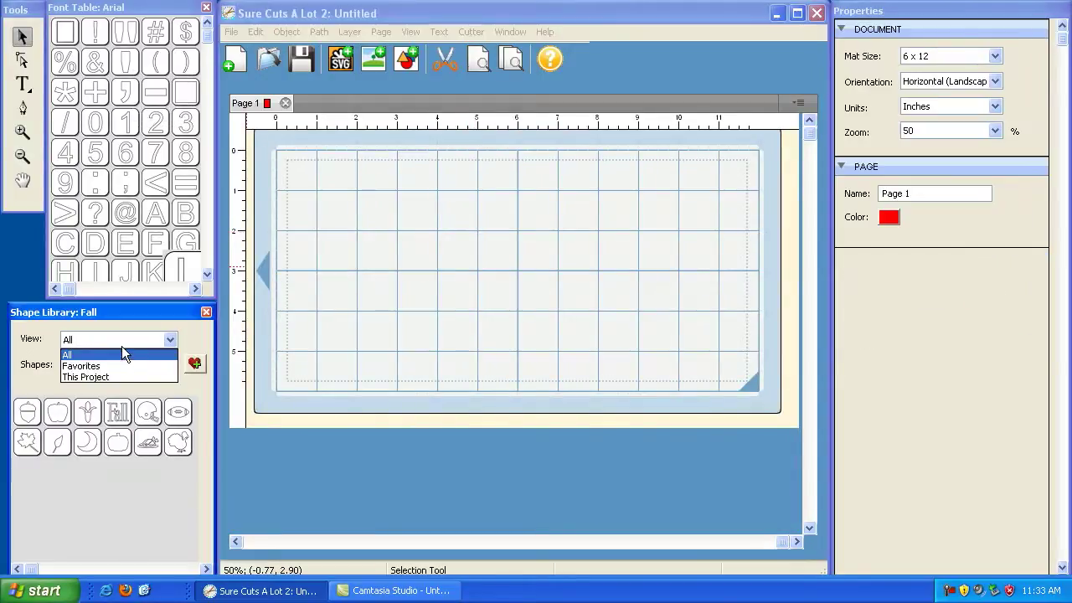
left_click(127, 335)
left_click(113, 364)
left_click(109, 378)
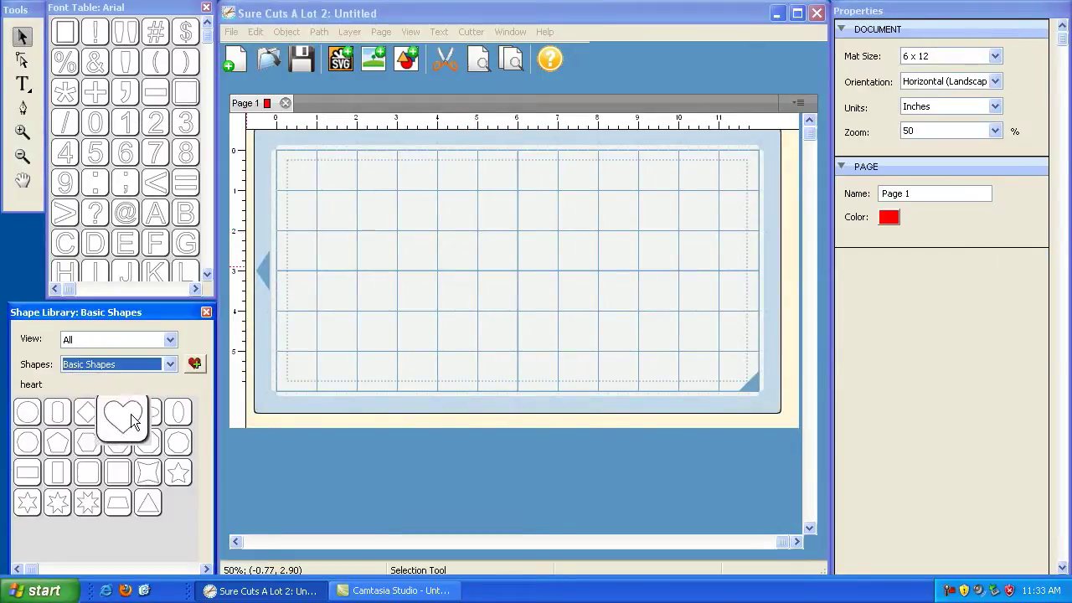
Add a heart and enlarge it into place on the mat.
left_click(114, 415)
left_click_drag(347, 219, 429, 289)
left_click_drag(282, 160, 346, 192)
left_click(557, 260)
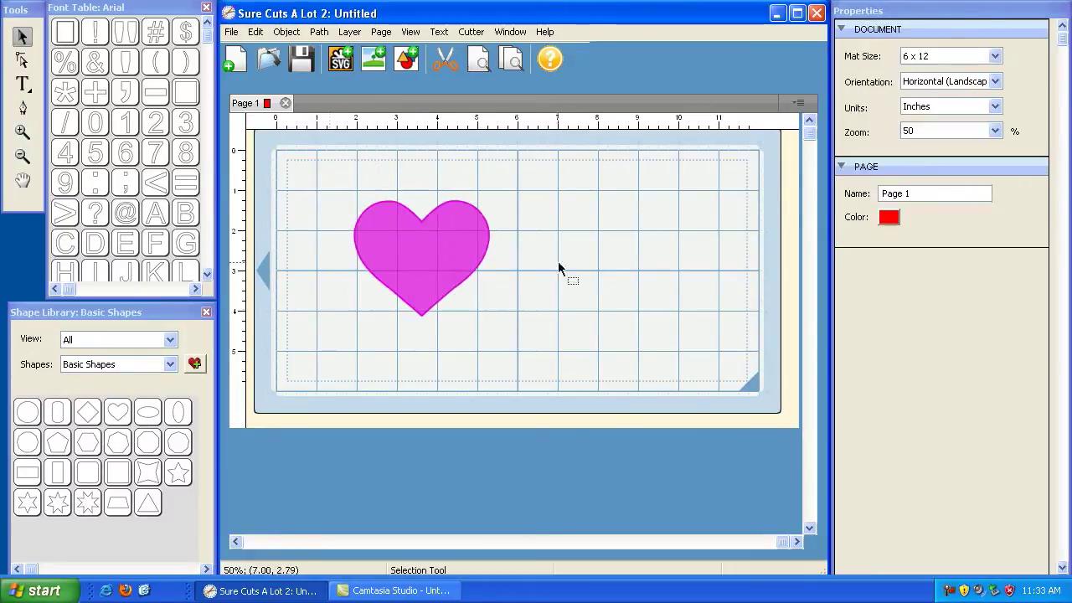
Add a smaller heart overlapping the large heart's lower right.
left_click(118, 411)
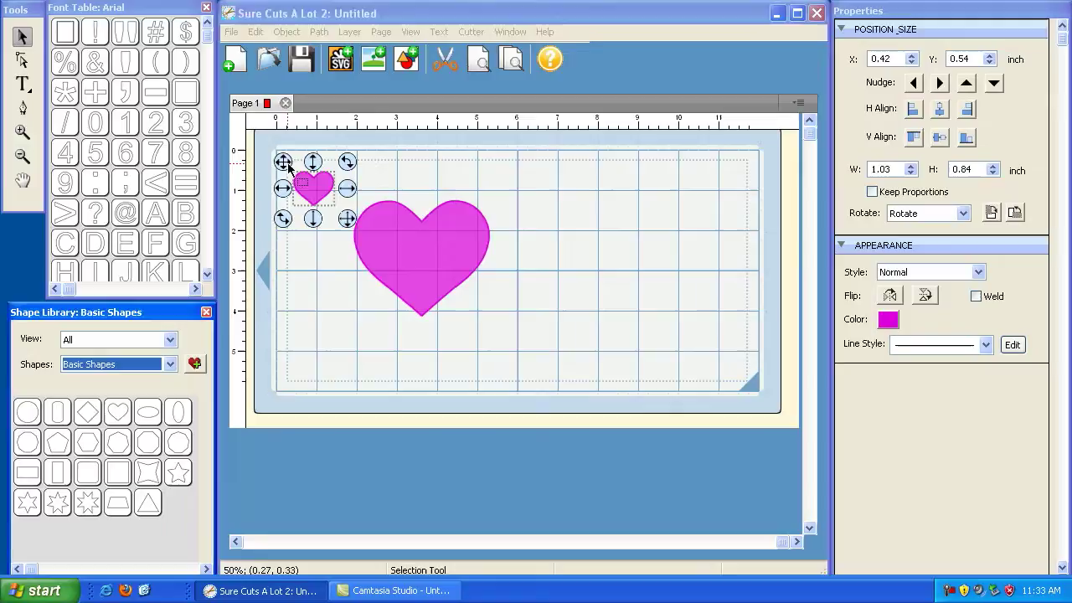
left_click_drag(283, 160, 437, 256)
left_click_drag(501, 315, 524, 327)
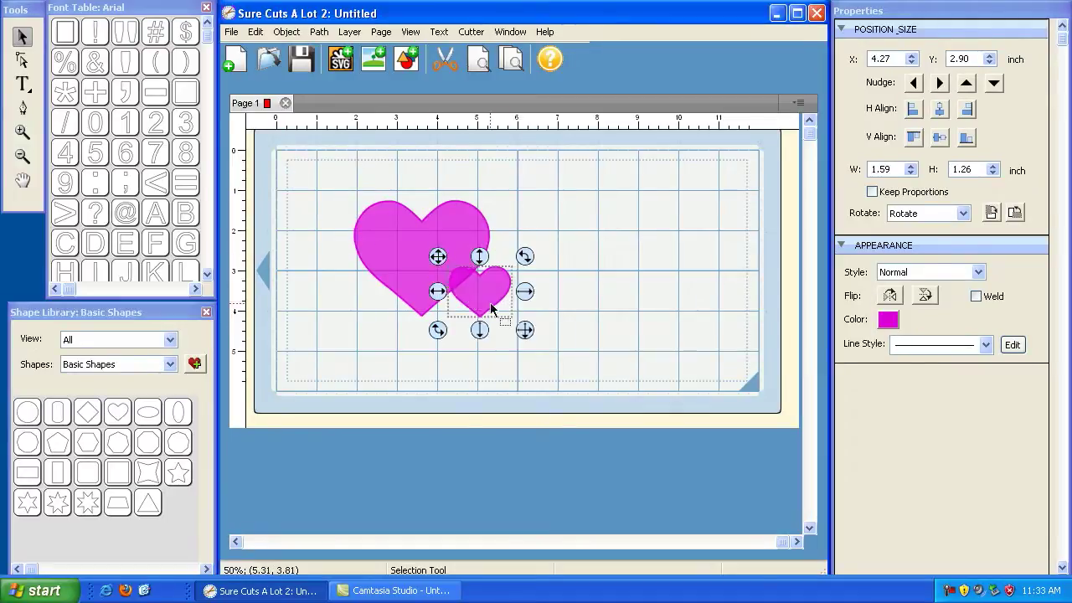
left_click_drag(437, 254, 437, 252)
Select both hearts and merge them with Path > Union.
left_click_drag(586, 328, 305, 185)
left_click(317, 32)
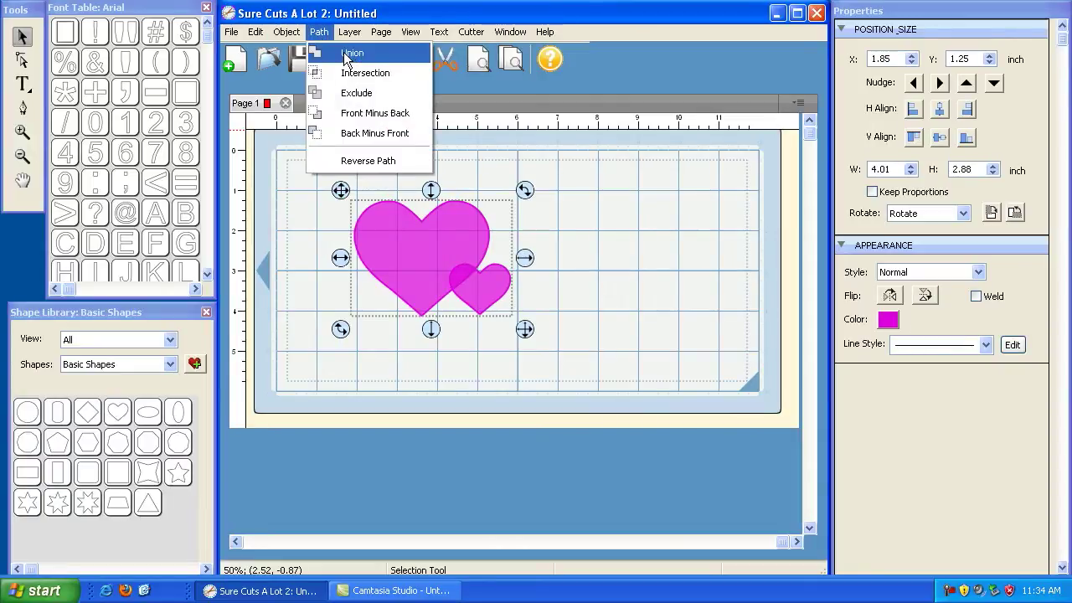
left_click(347, 57)
Enlarge the merged heart to about 6.69 by 4.94 inches and position it.
left_click(492, 283)
left_click_drag(522, 331, 638, 411)
left_click_drag(343, 189, 360, 162)
left_click(308, 184)
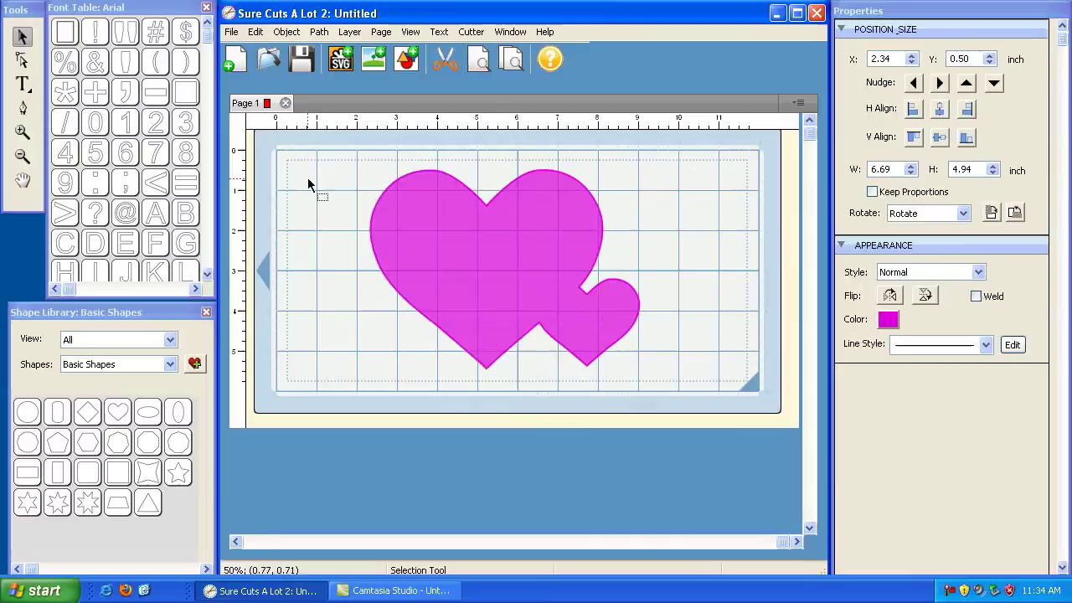
Type LOVE on the heart in the Katy Berry font.
left_click(23, 83)
left_click(991, 85)
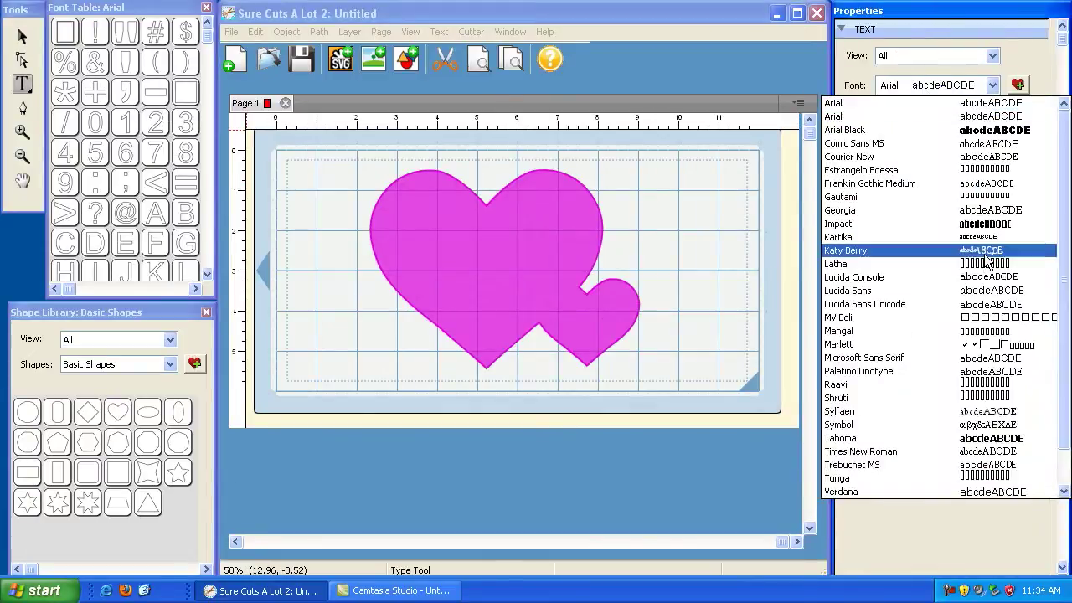
left_click(989, 261)
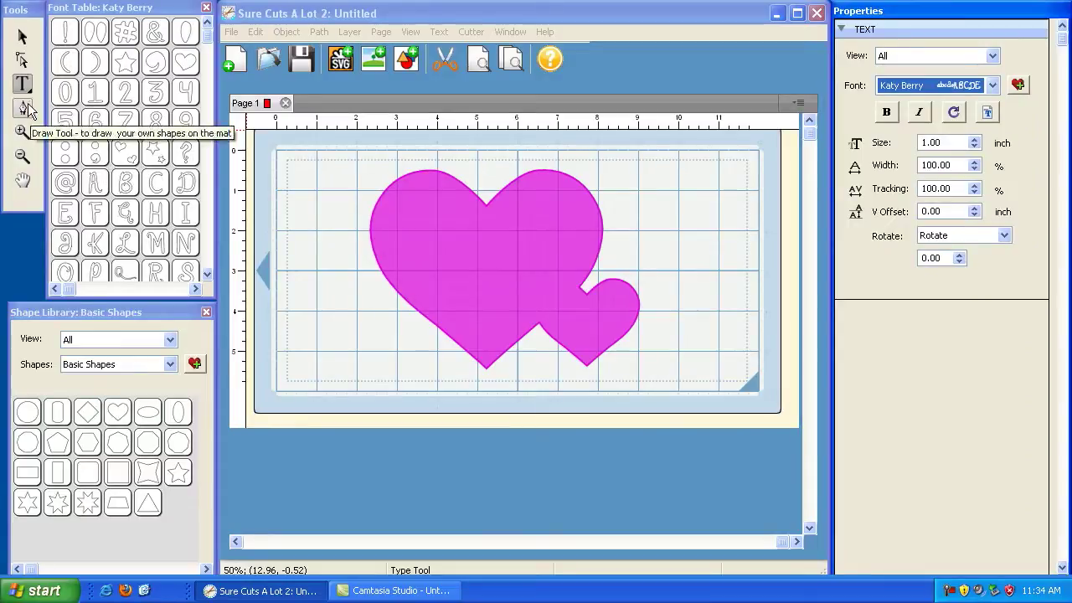
left_click(416, 277)
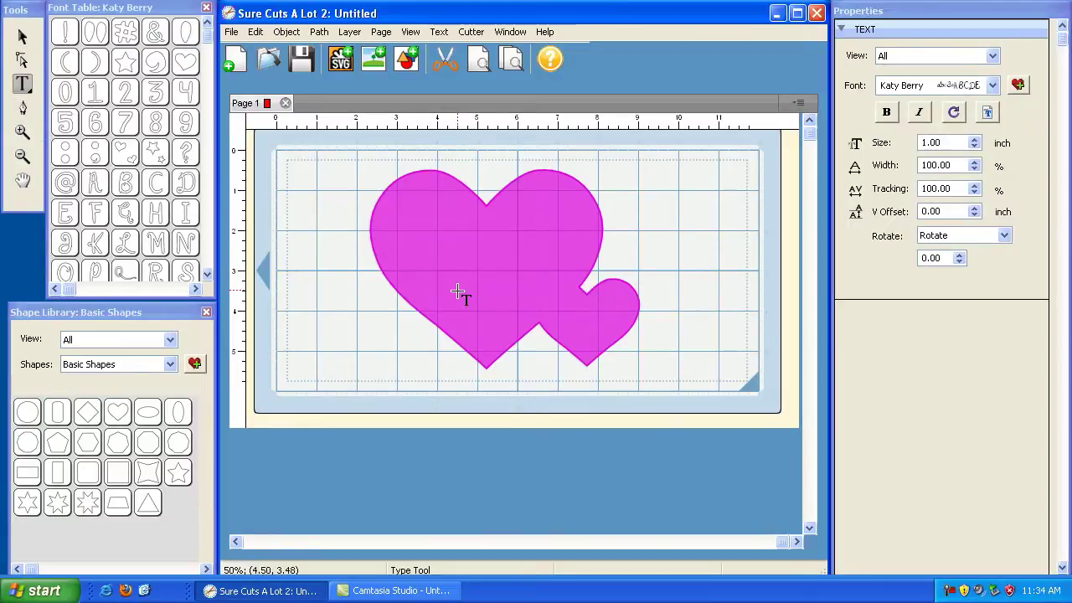
type("LOVE")
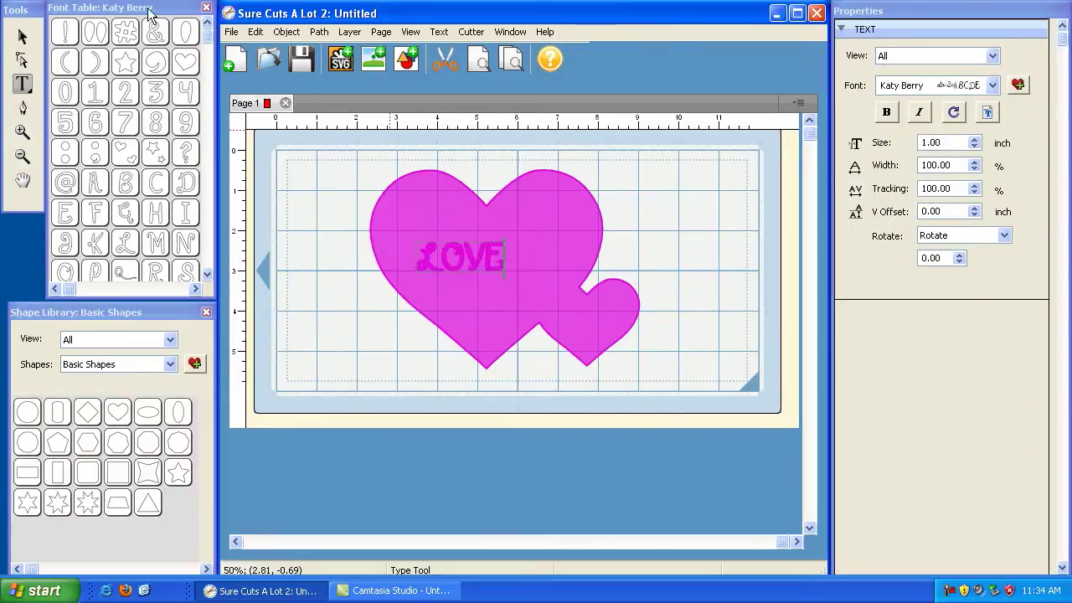
Enlarge the LOVE text and move it up across the heart.
left_click(23, 37)
left_click_drag(516, 293, 575, 321)
left_click_drag(387, 231, 397, 210)
Select the heart and LOVE together and apply Path > Exclude to cut out the letters.
left_click(668, 277)
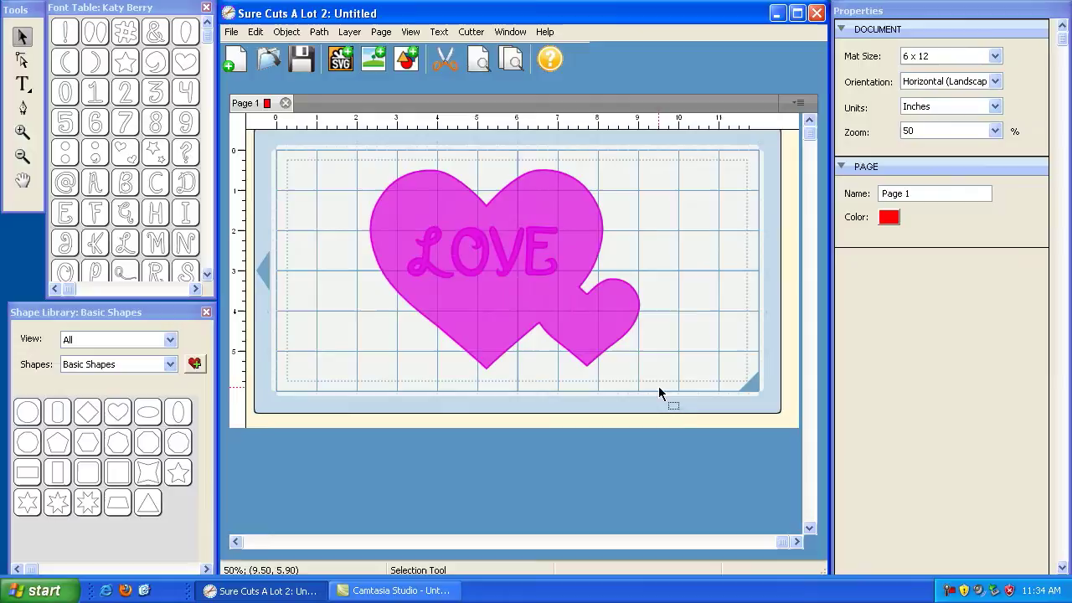
right_click(676, 345)
left_click(713, 391)
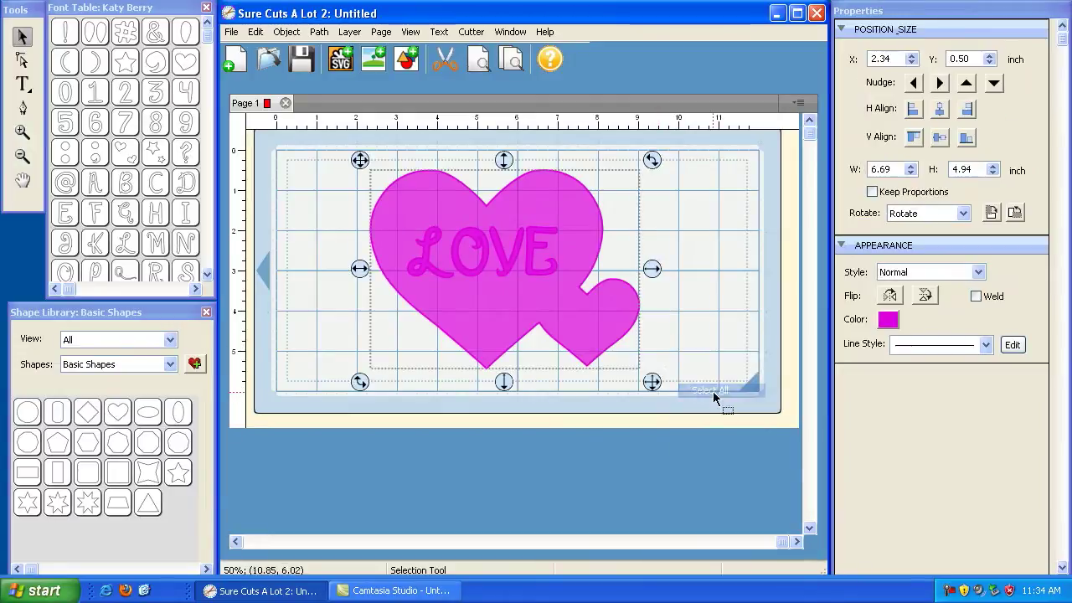
left_click(319, 32)
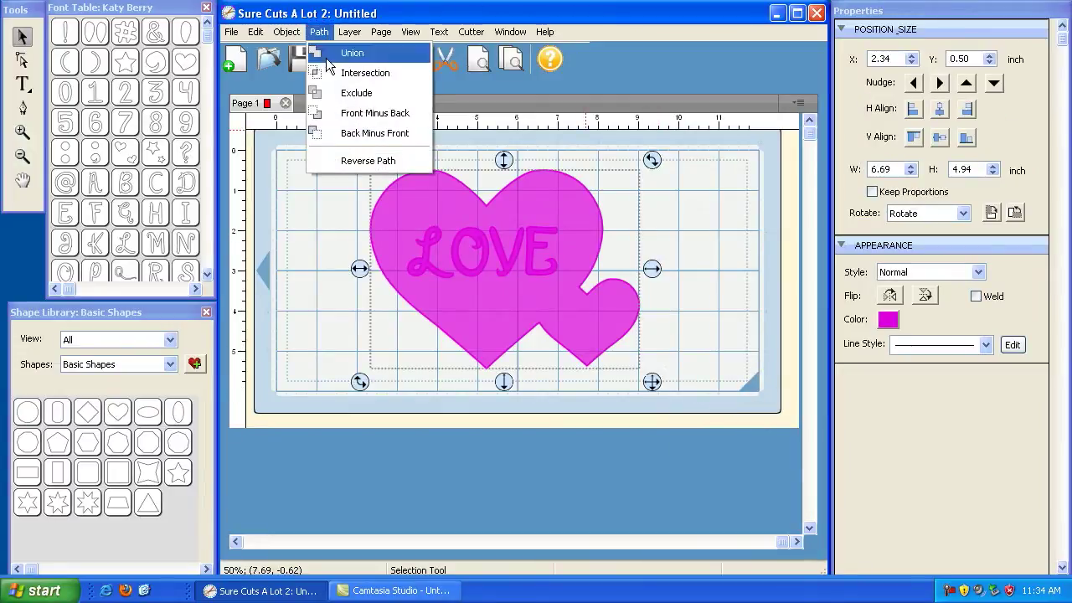
left_click(349, 93)
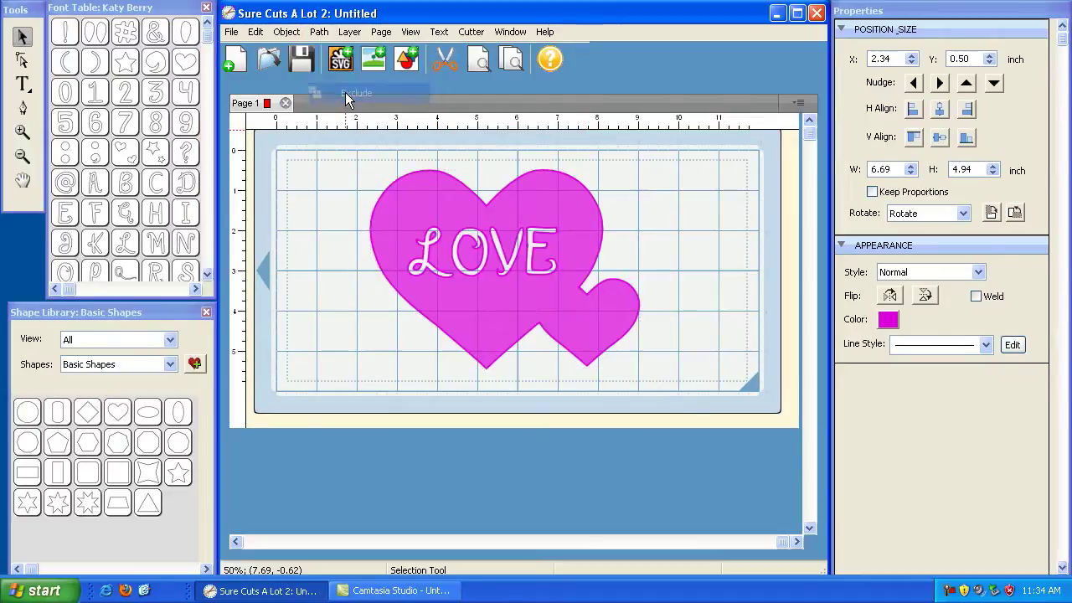
left_click(685, 226)
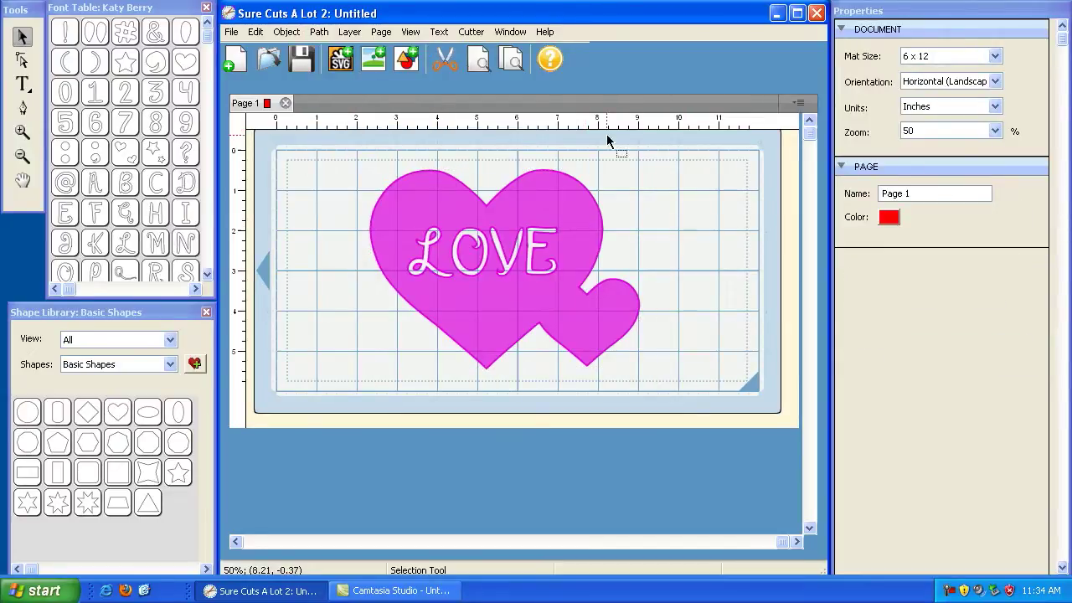
left_click(317, 31)
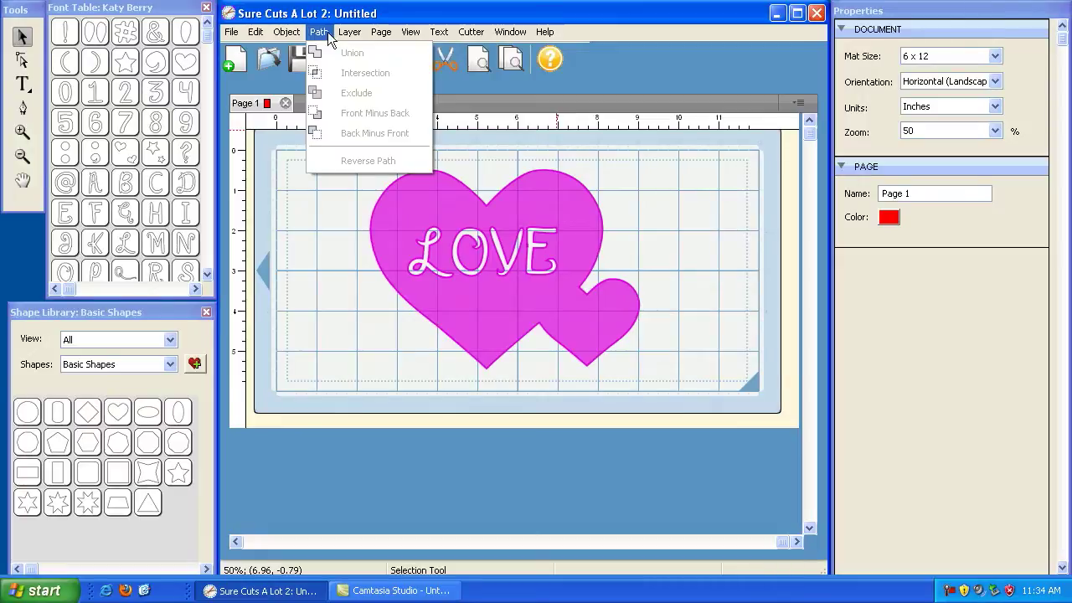
left_click(553, 185)
left_click_drag(360, 164, 305, 161)
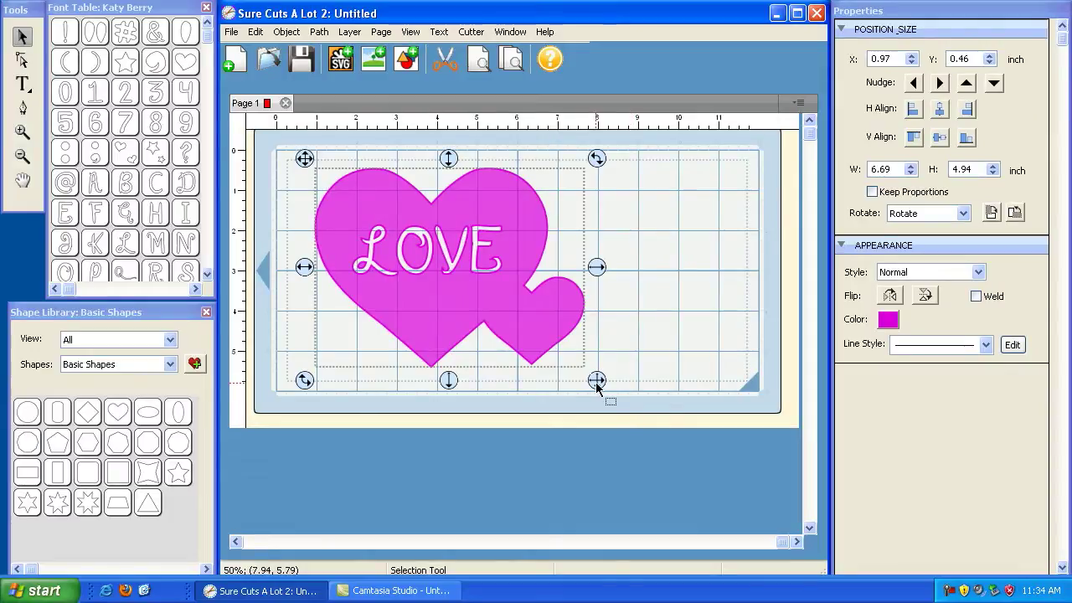
mouse_move(595, 381)
left_mouse_down()
mouse_move(536, 338)
mouse_move(582, 331)
left_mouse_up()
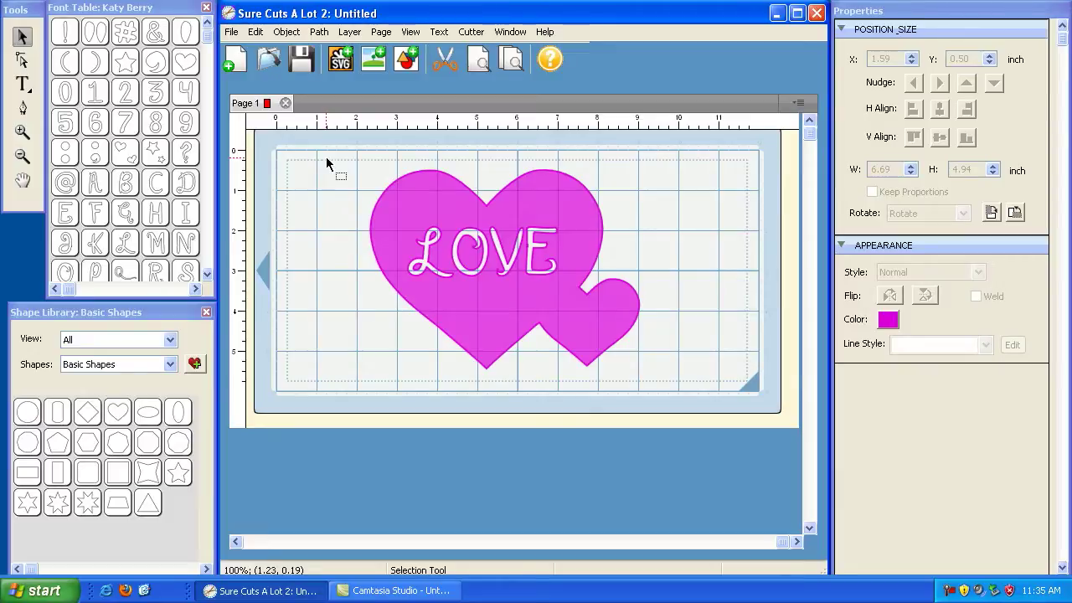
Add a small 1.03 by 0.84-inch heart and place it inside the smaller heart.
left_click_drag(324, 157, 653, 381)
left_click(141, 423)
left_click(310, 359)
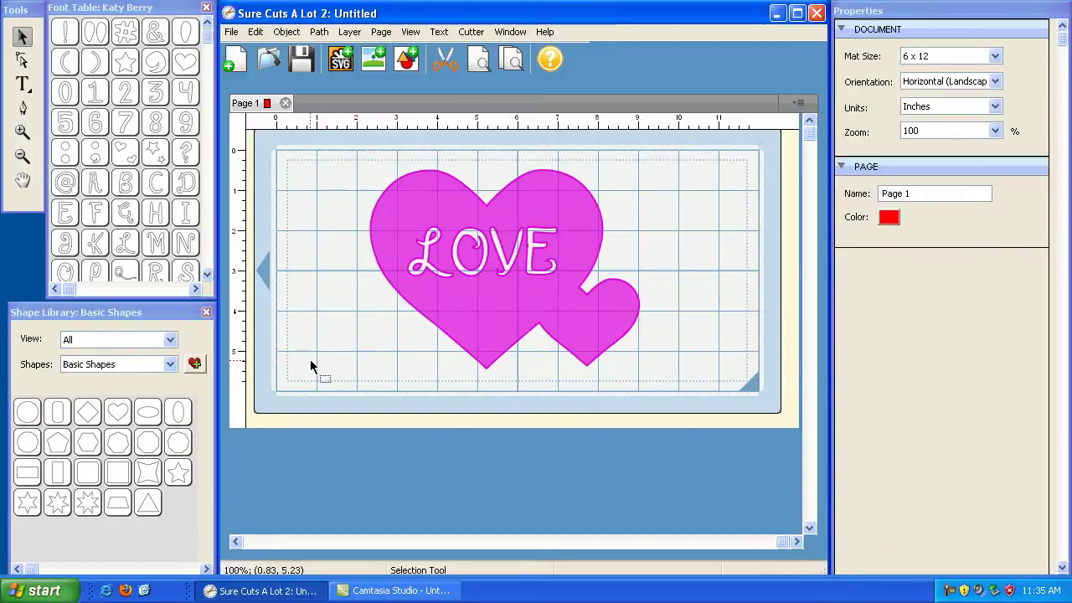
left_click(119, 416)
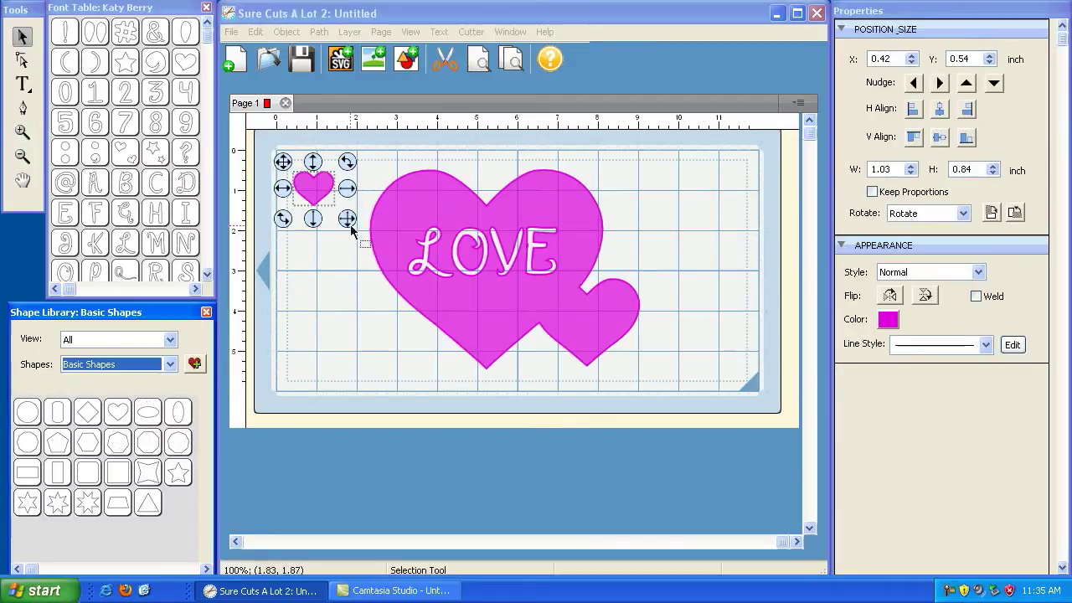
left_click_drag(282, 167, 557, 291)
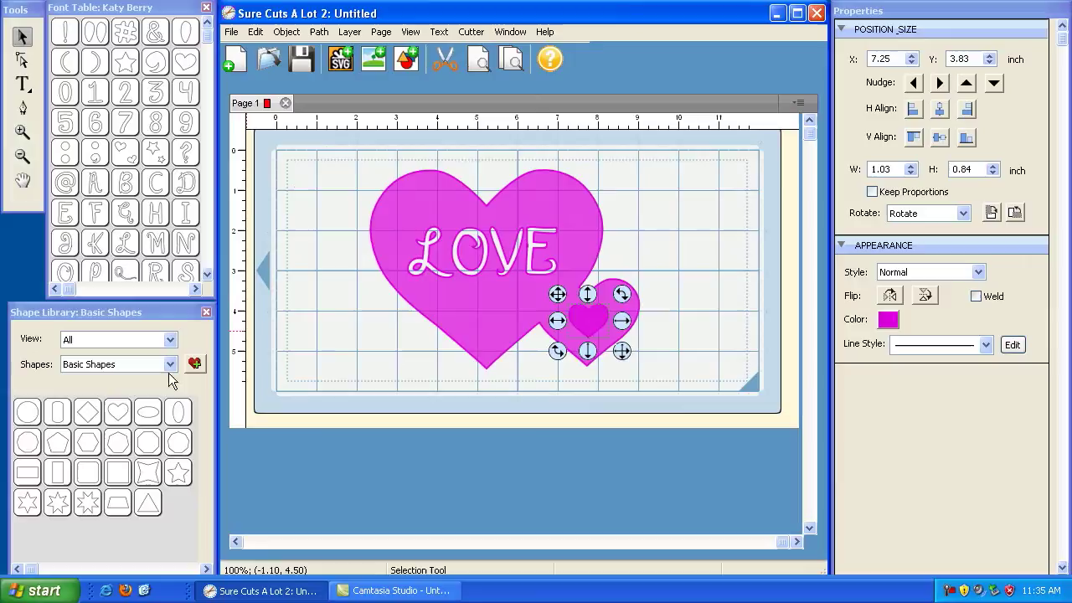
left_click(291, 385)
Add a second small heart below LOVE and select the whole design.
left_click(118, 411)
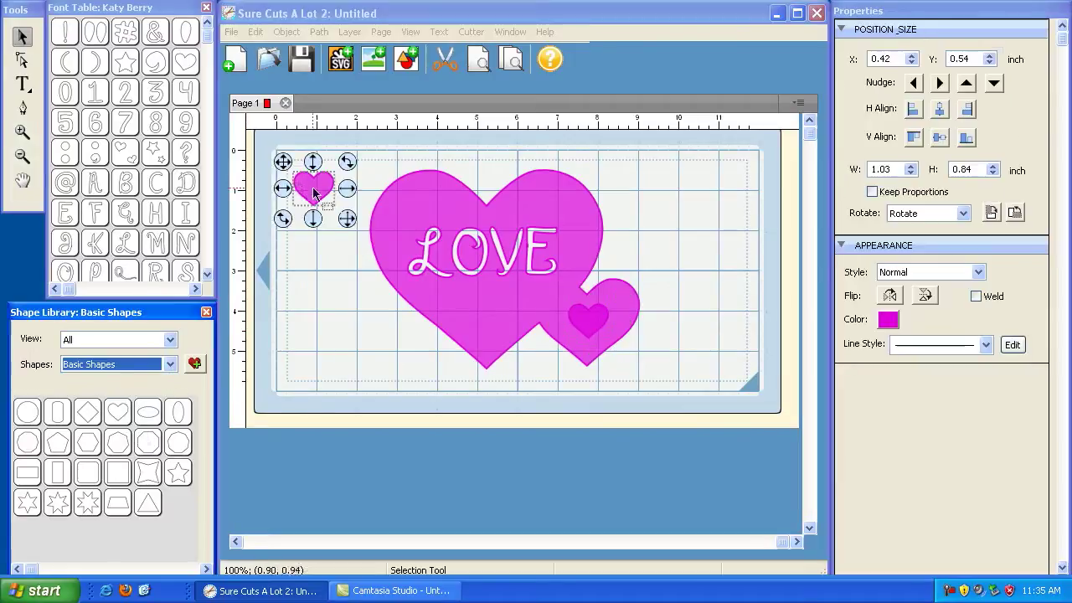
left_click_drag(283, 167, 460, 304)
left_click(714, 366)
left_click_drag(715, 366, 324, 146)
left_click(319, 33)
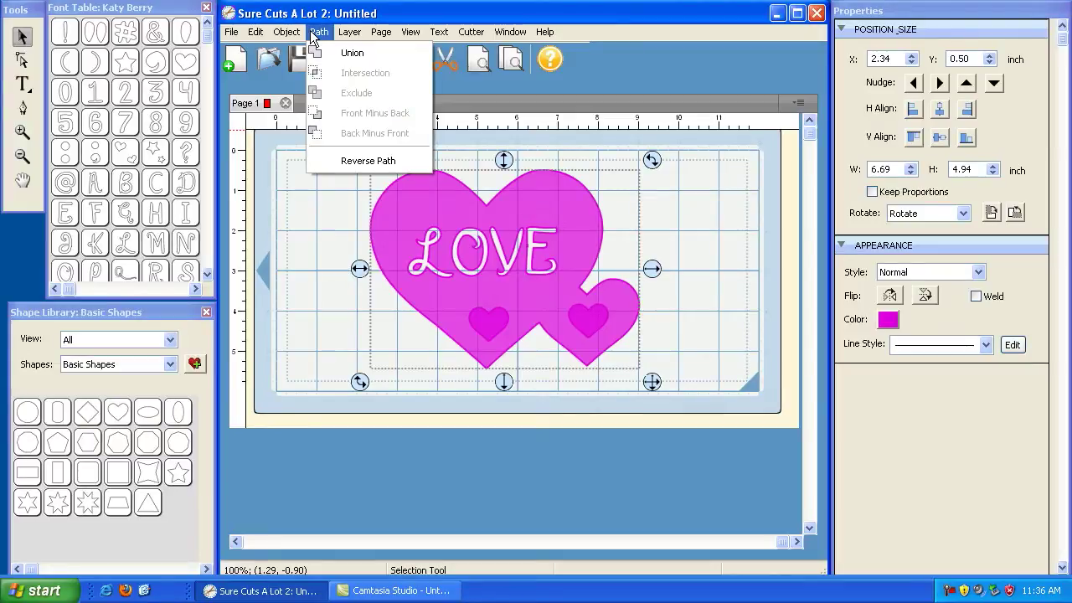
Move the small heart below LOVE off to the mat's top-right corner.
left_click(718, 242)
left_click(506, 329)
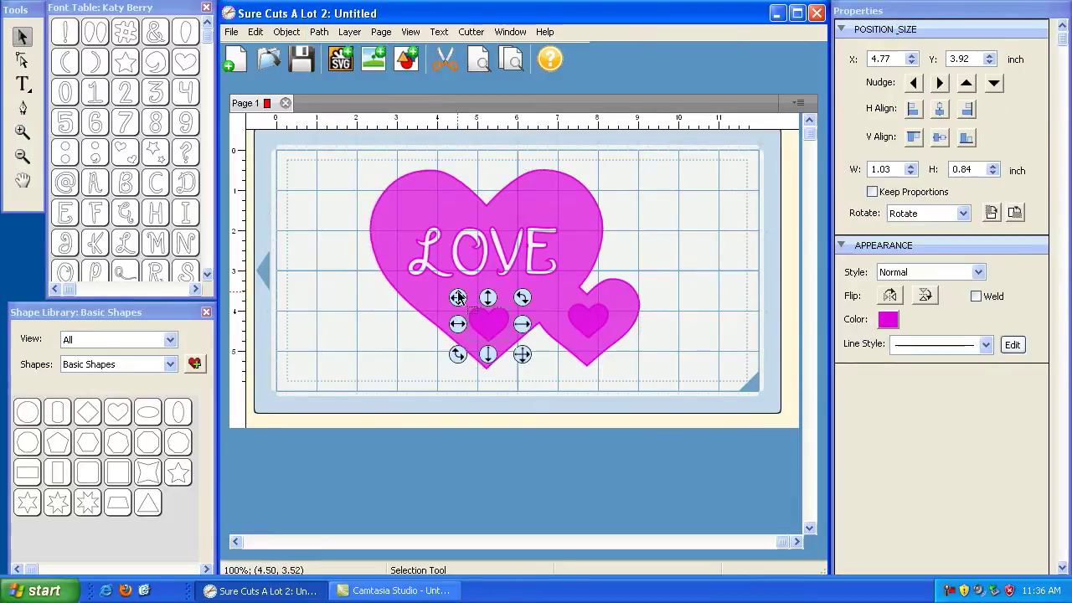
left_click_drag(457, 291, 708, 147)
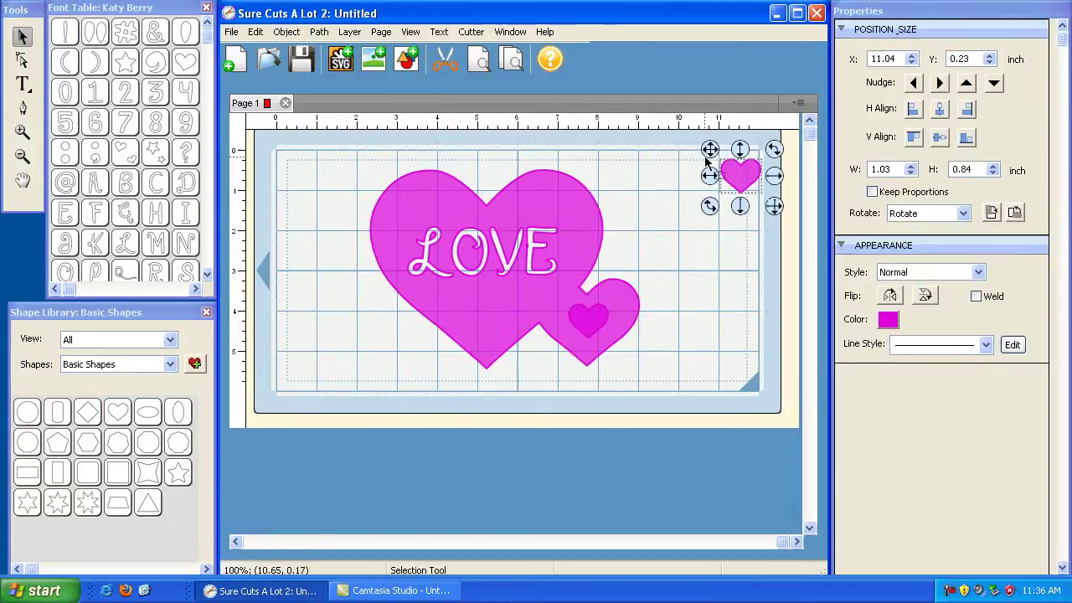
right_click(686, 370)
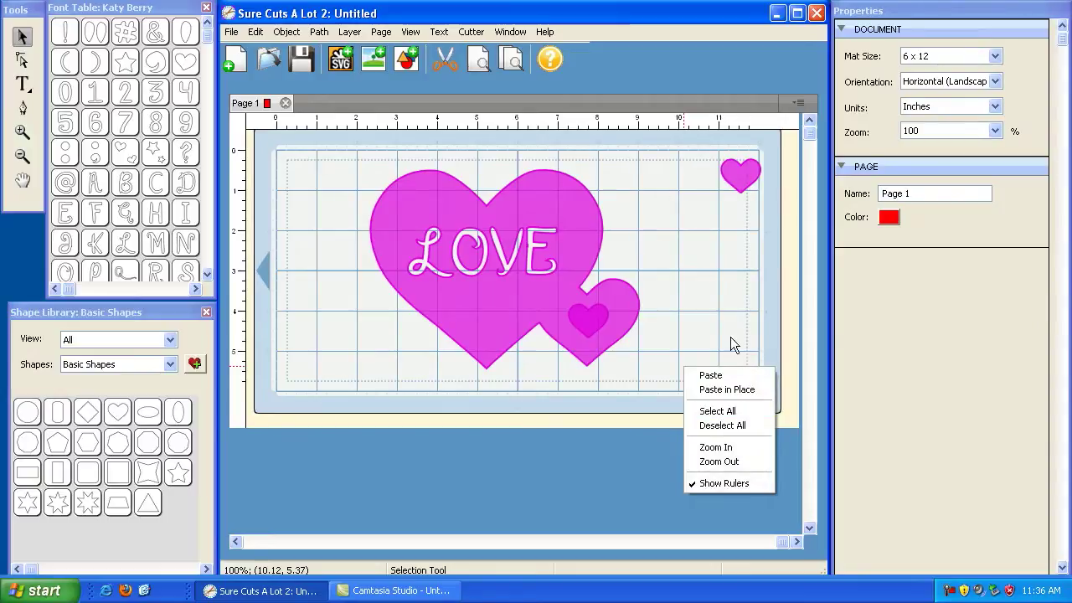
left_click(674, 338)
Select the overlapping hearts and apply Path > Exclude to punch a heart-shaped hole.
left_click_drag(658, 395, 343, 159)
left_click(319, 31)
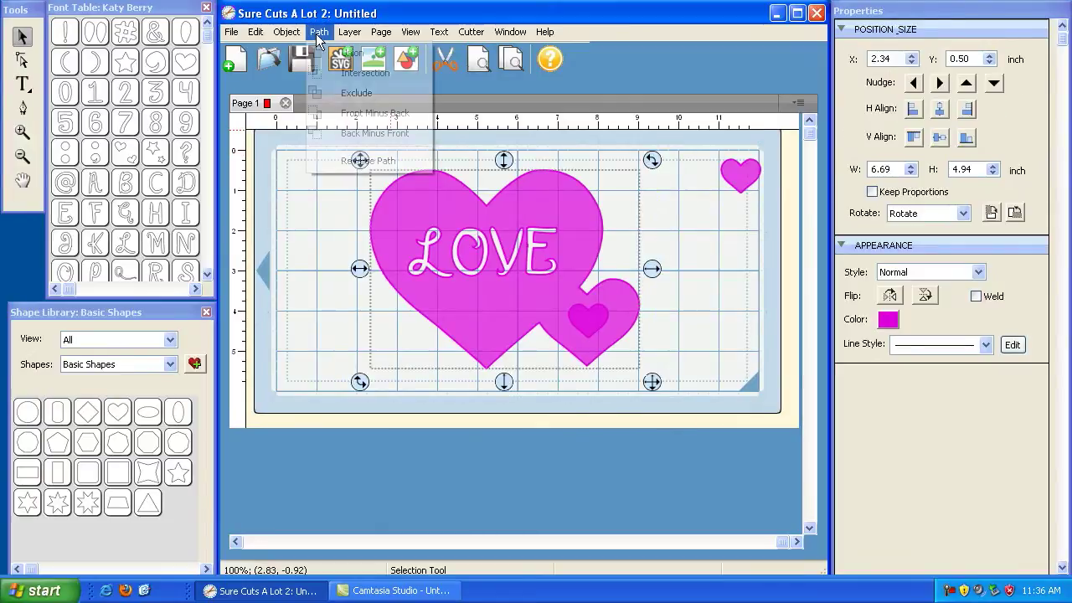
left_click(355, 93)
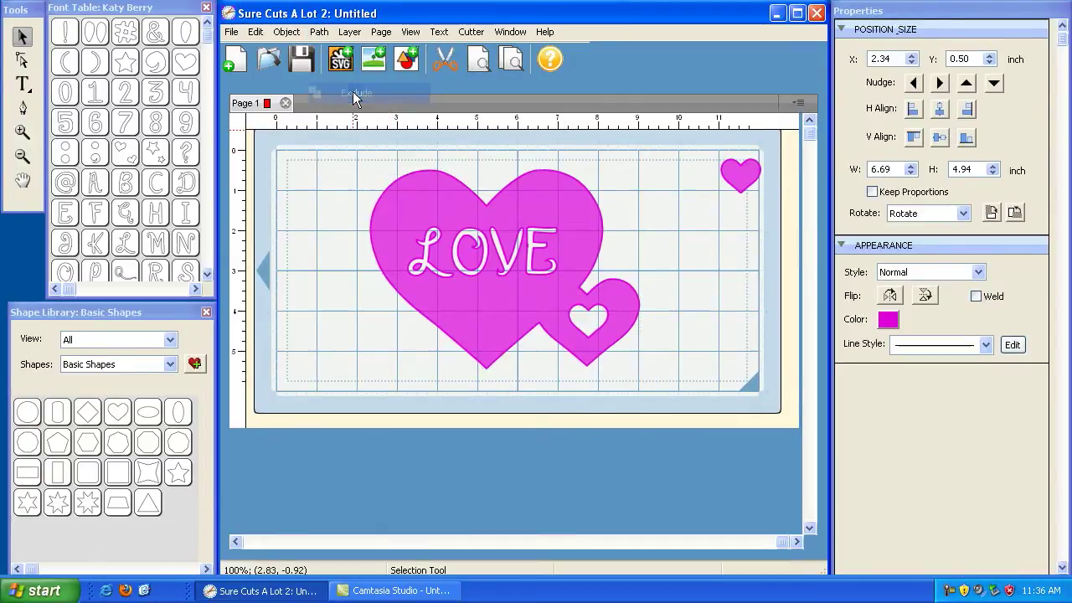
left_click(676, 265)
left_click(557, 241)
Shift the design left and place the small heart on the big heart's bottom.
left_click_drag(361, 162, 293, 170)
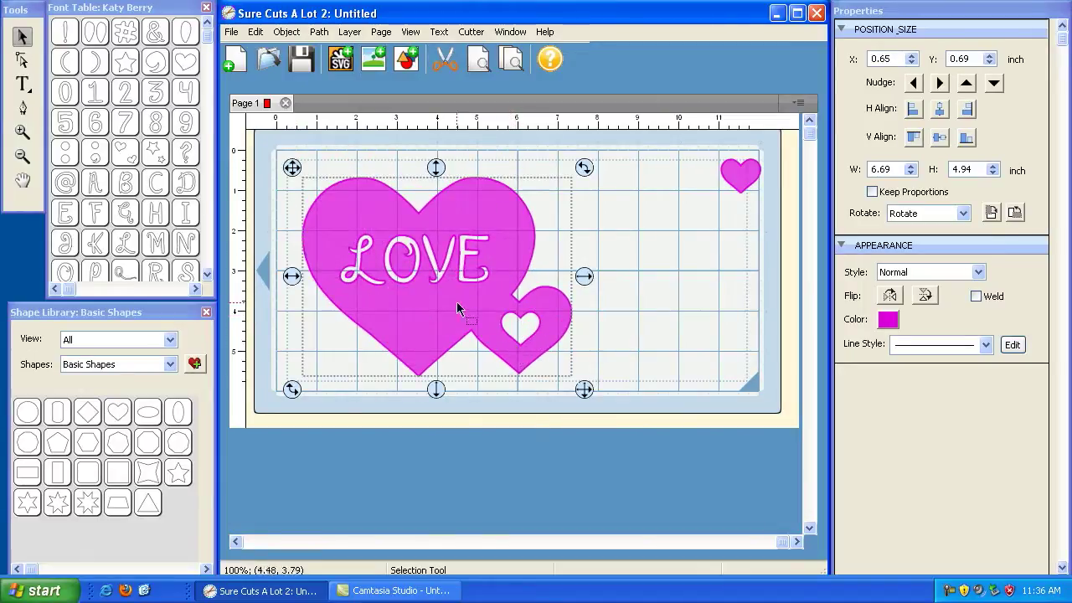
left_click_drag(730, 186, 395, 311)
left_click(591, 388)
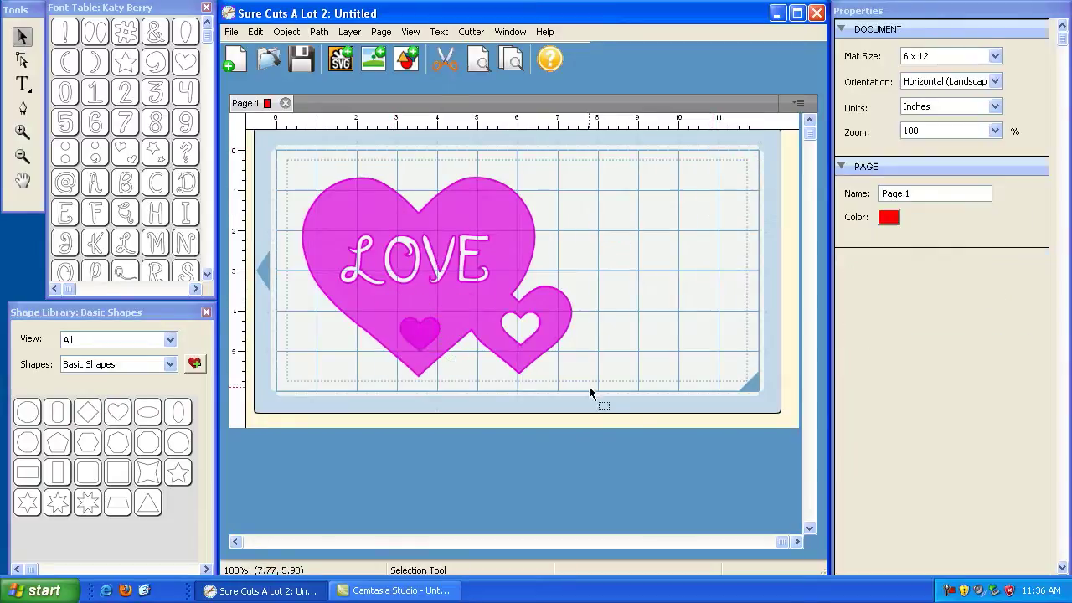
Select all and apply Path > Exclude to cut the small heart out of the big heart.
left_click_drag(627, 399, 282, 168)
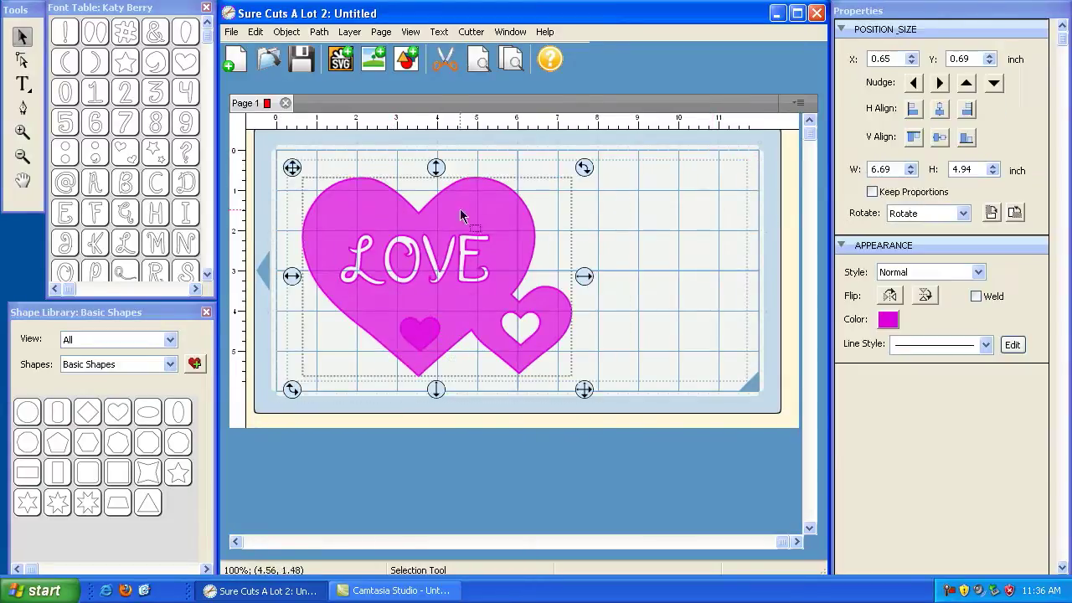
left_click(637, 242)
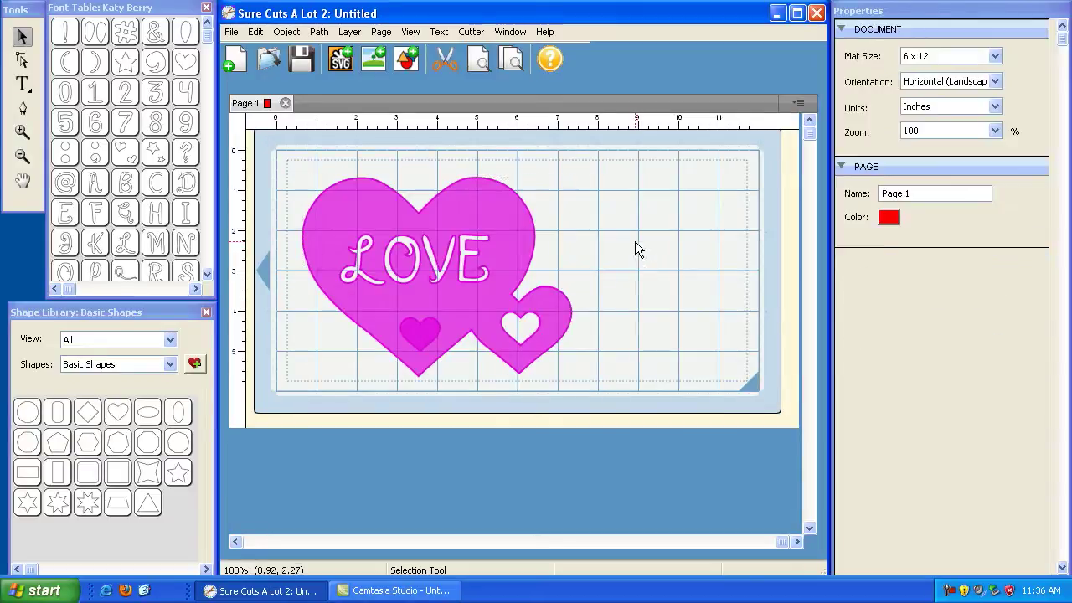
right_click(636, 242)
left_click(664, 287)
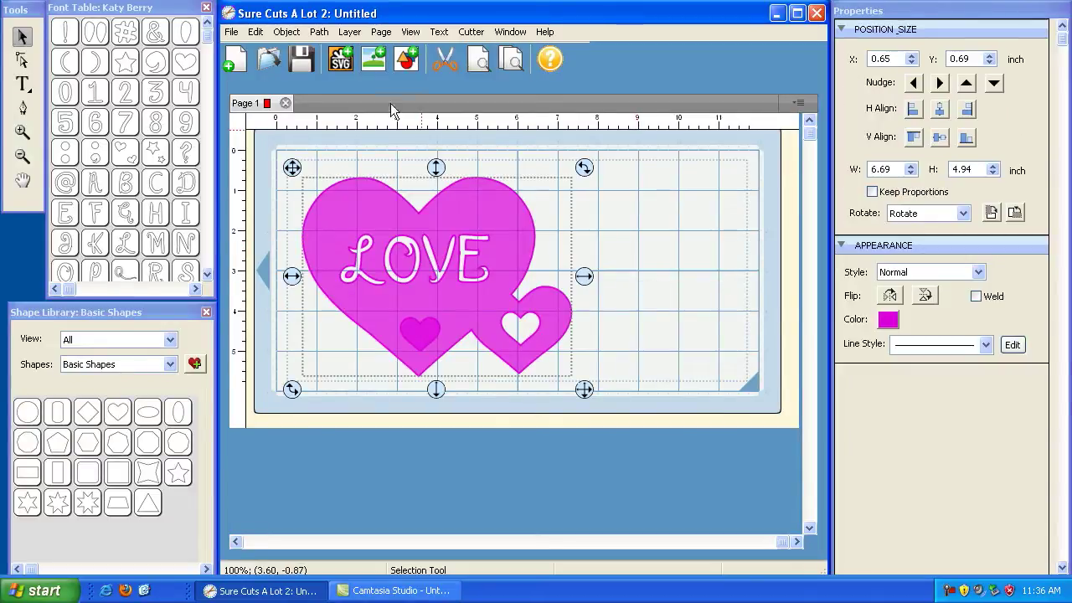
left_click(318, 31)
left_click(345, 89)
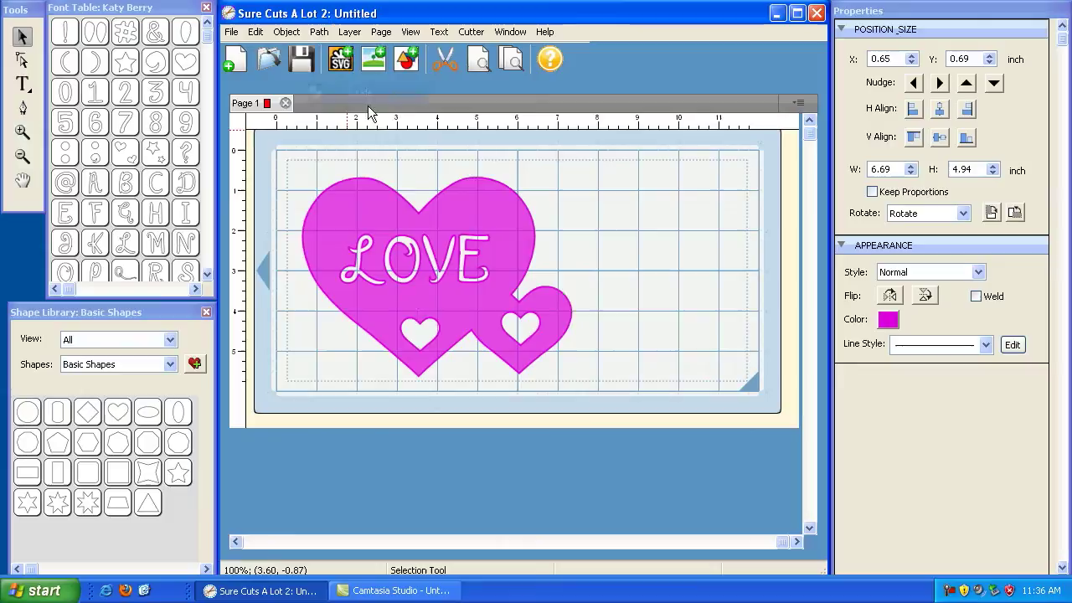
left_click(691, 259)
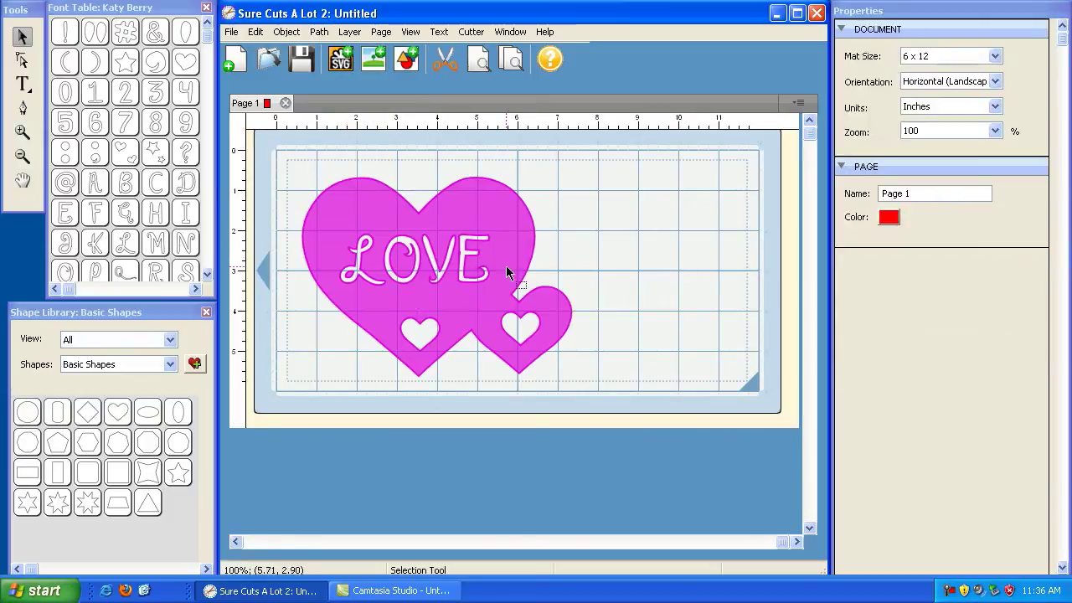
Undo the Exclude and drag the hearts design up and to the right.
key("ctrl+z")
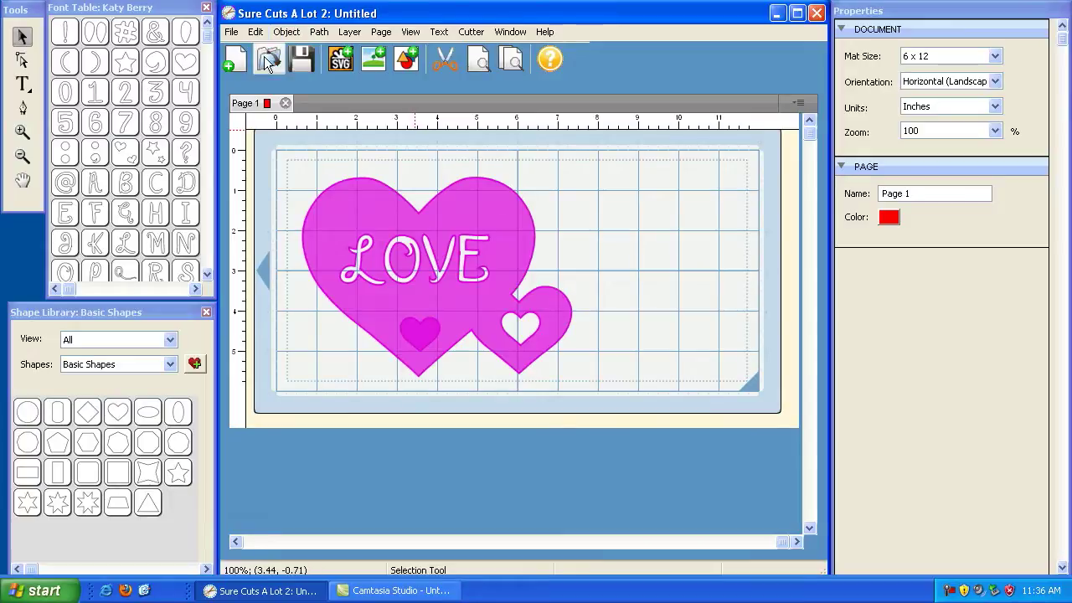
left_click(423, 335)
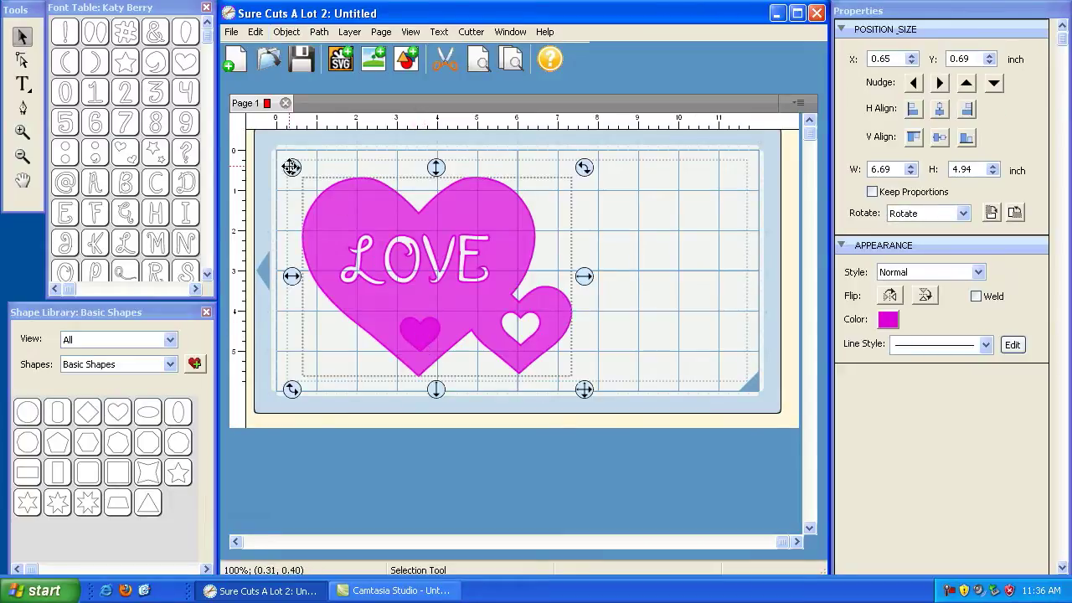
left_click_drag(291, 166, 426, 145)
Delete the leftover small dark heart and move the hearts design back left.
left_click(419, 339)
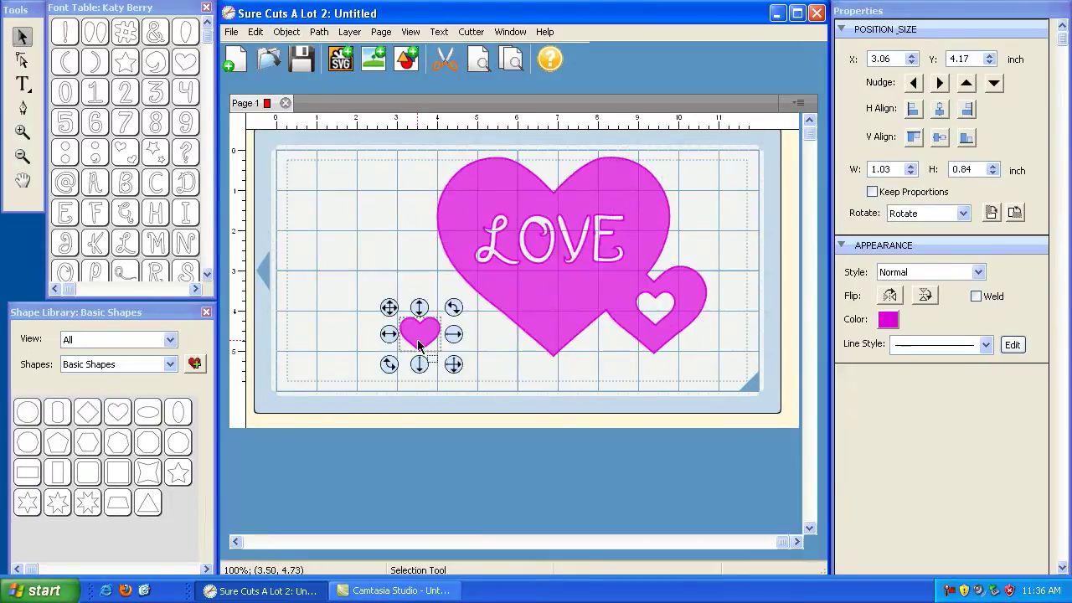
key("Delete")
left_click(574, 191)
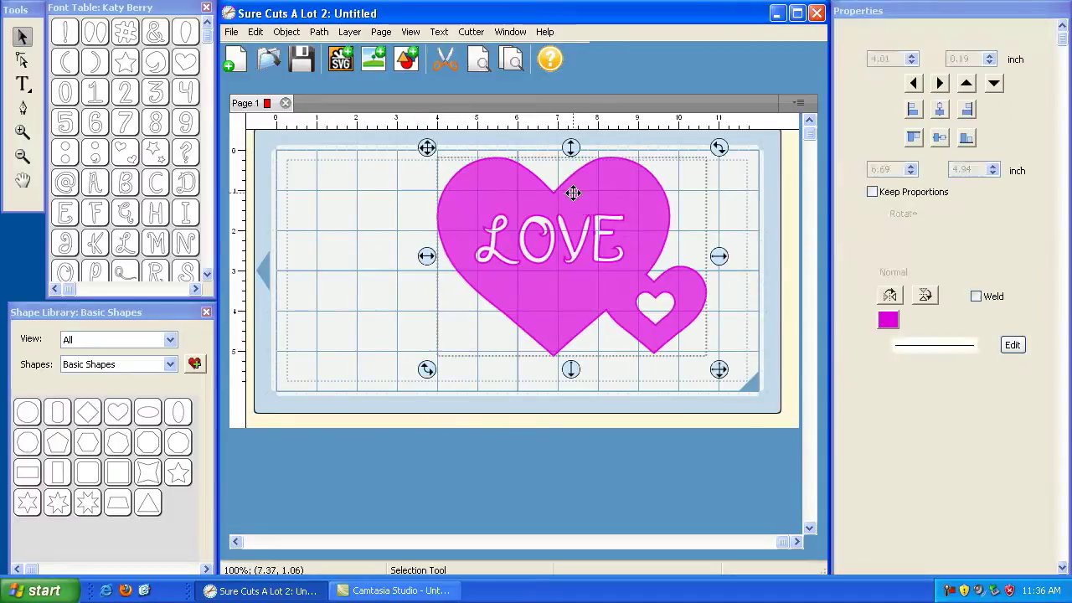
left_click_drag(426, 148, 298, 163)
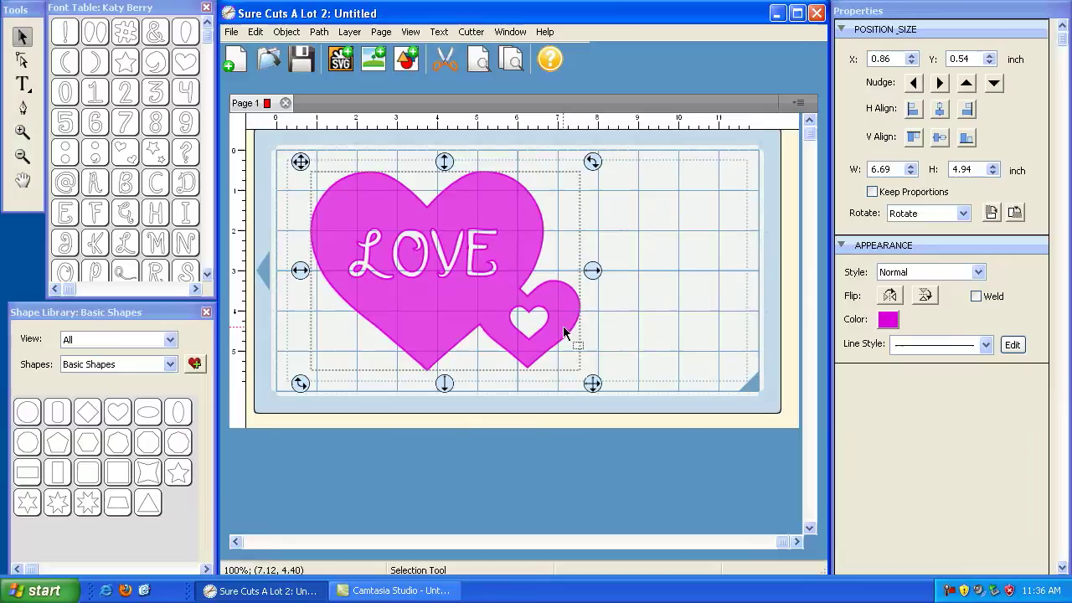
left_click_drag(592, 385, 530, 334)
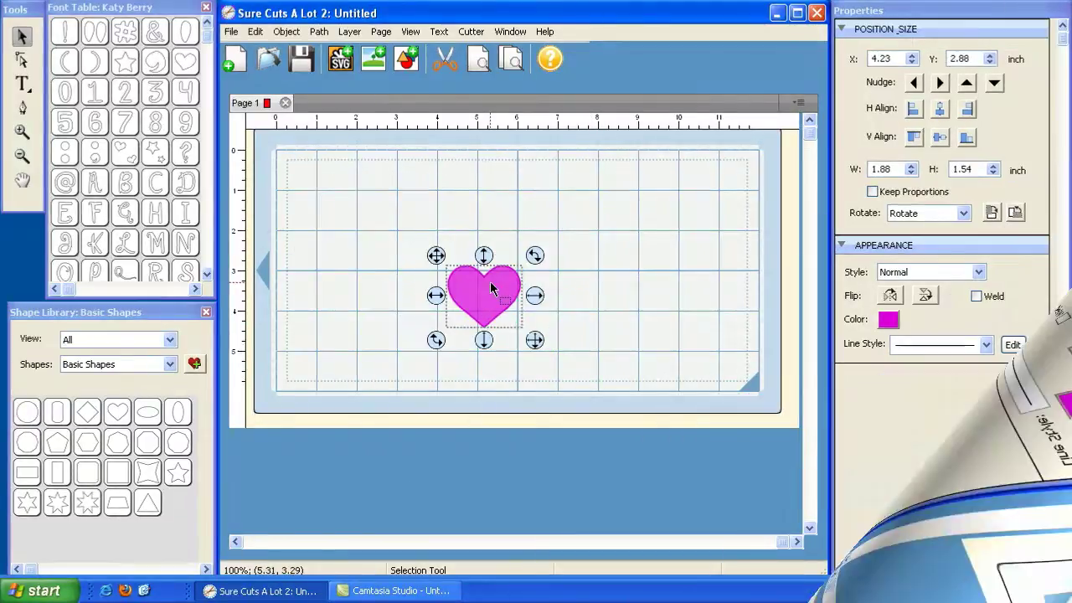
Delete the remaining heart and start a new document without saving changes.
key("Delete")
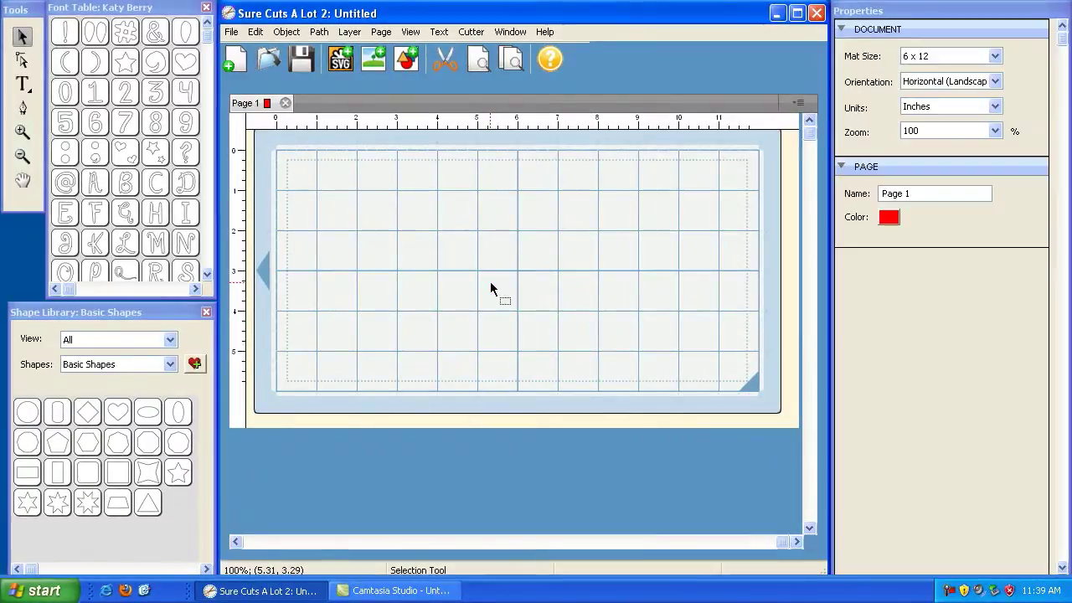
left_click(237, 61)
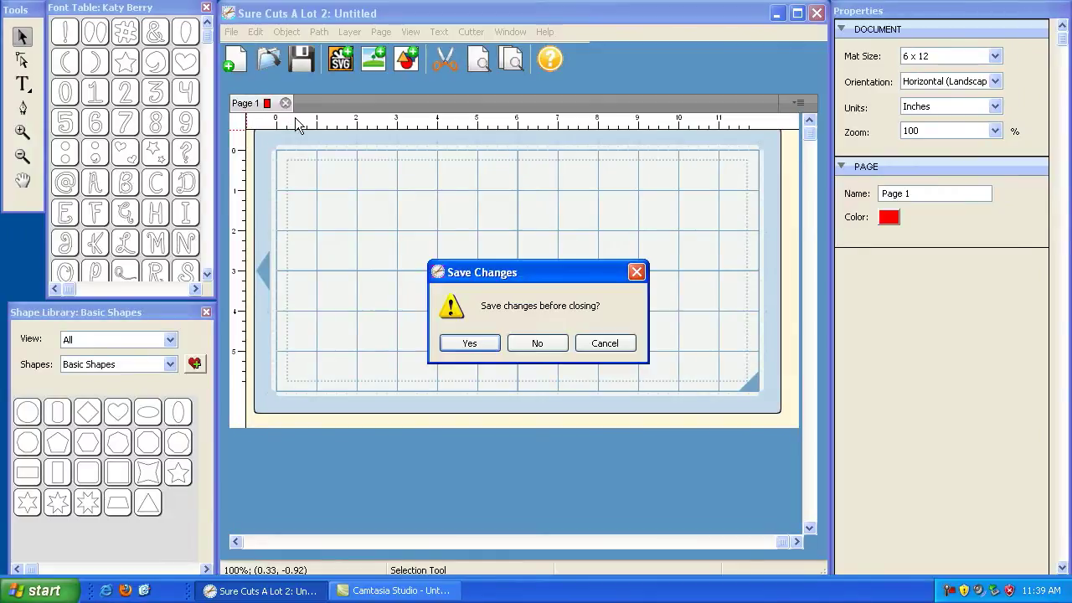
left_click(538, 343)
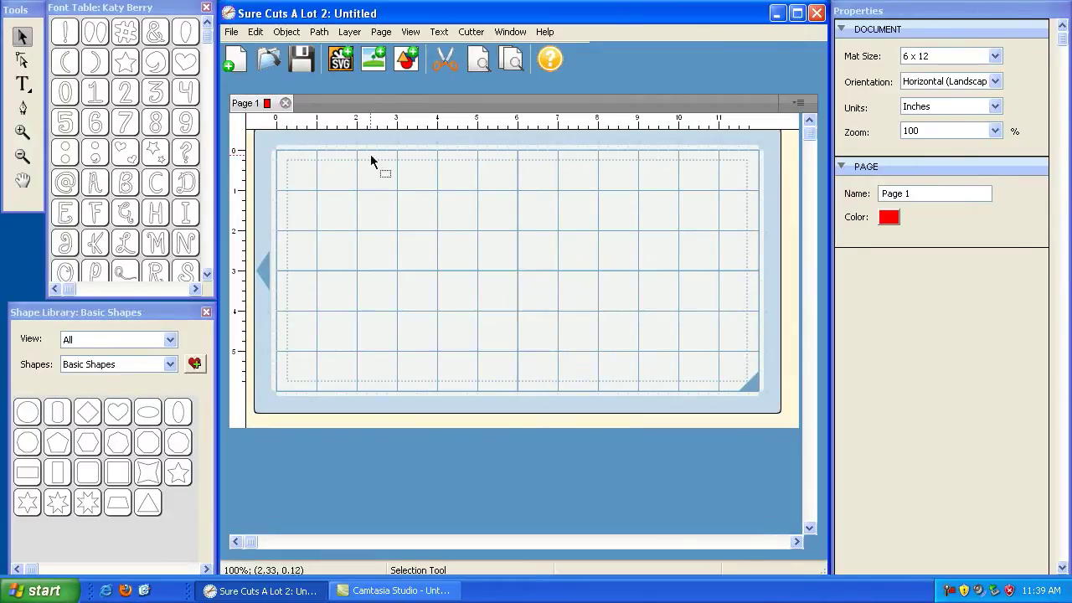
Add a heart from the Shape Library, enlarge it to 3.38 by 2.77 inches and centre it.
double_click(117, 411)
left_click_drag(345, 220, 442, 295)
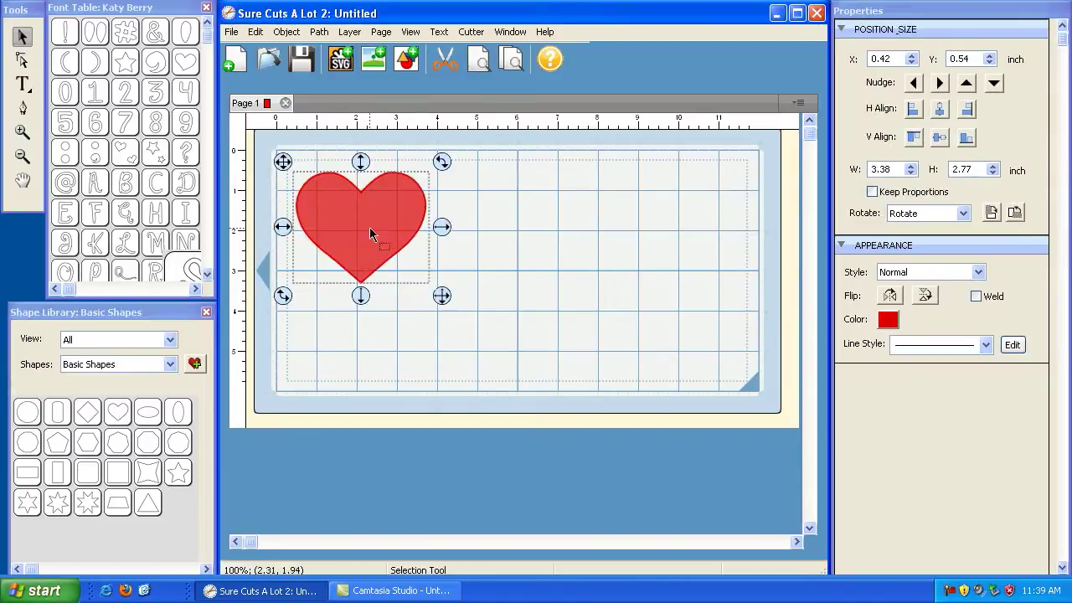
left_click_drag(286, 165, 369, 211)
left_click(625, 292)
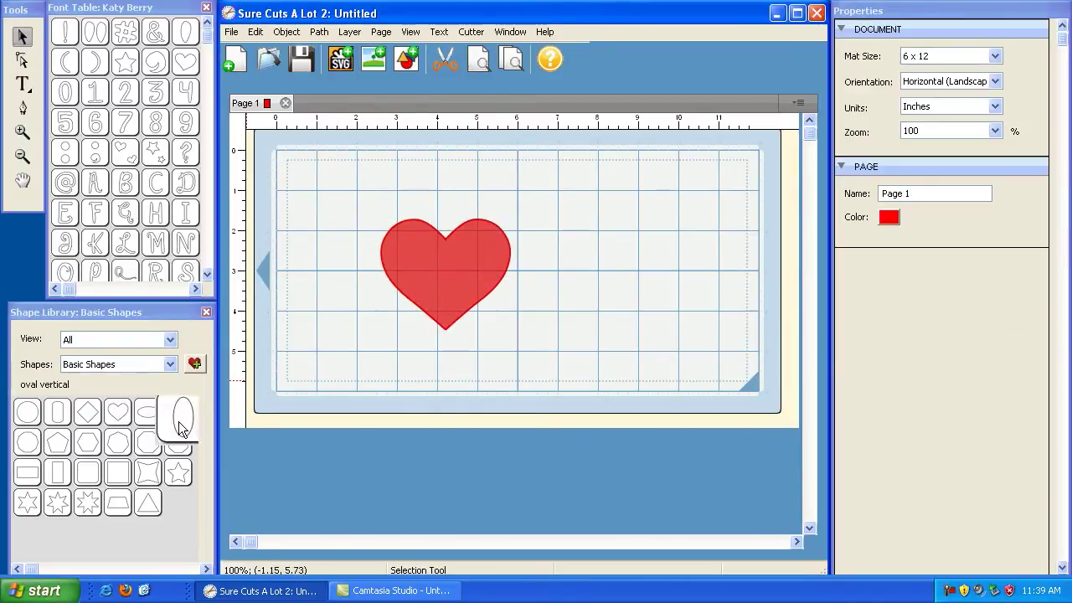
Add a second, smaller heart over the big heart's lower right and select both hearts.
double_click(121, 413)
left_click(361, 238)
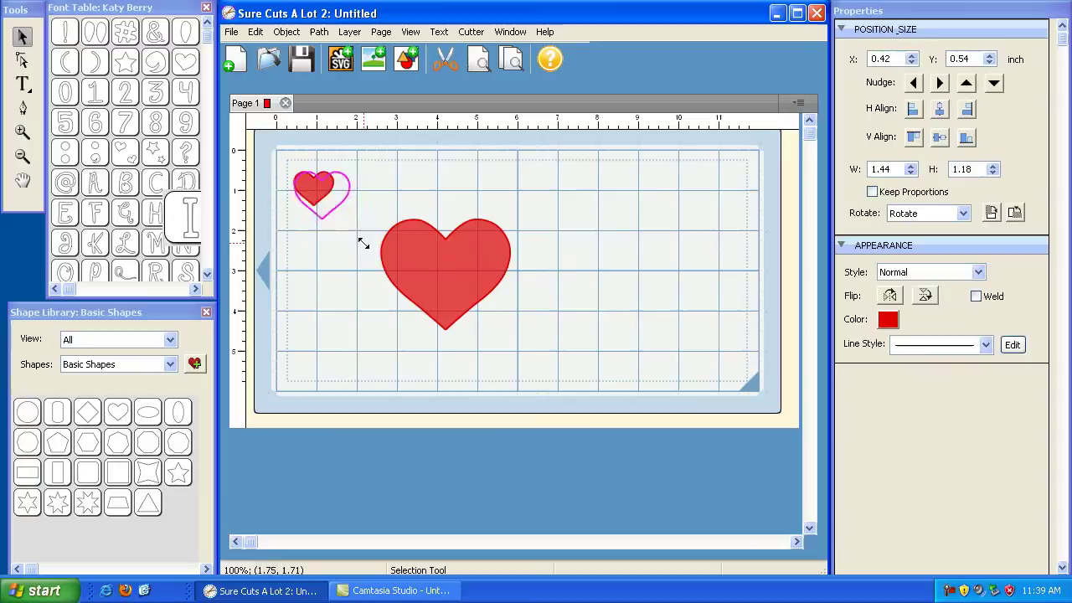
left_click_drag(285, 162, 450, 264)
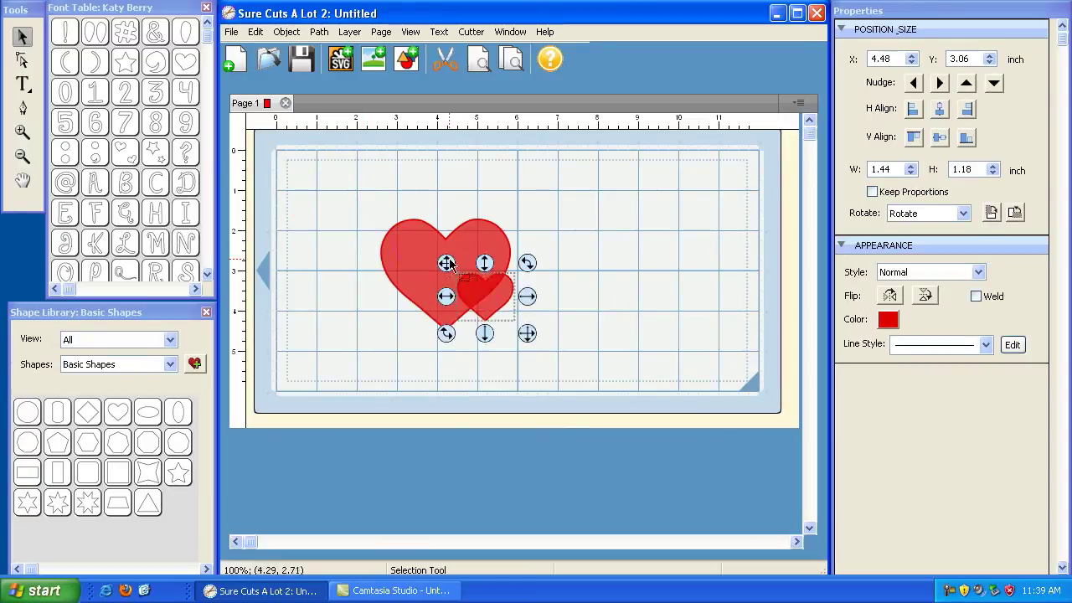
left_click(591, 265)
left_click_drag(536, 356, 367, 207)
left_click(318, 31)
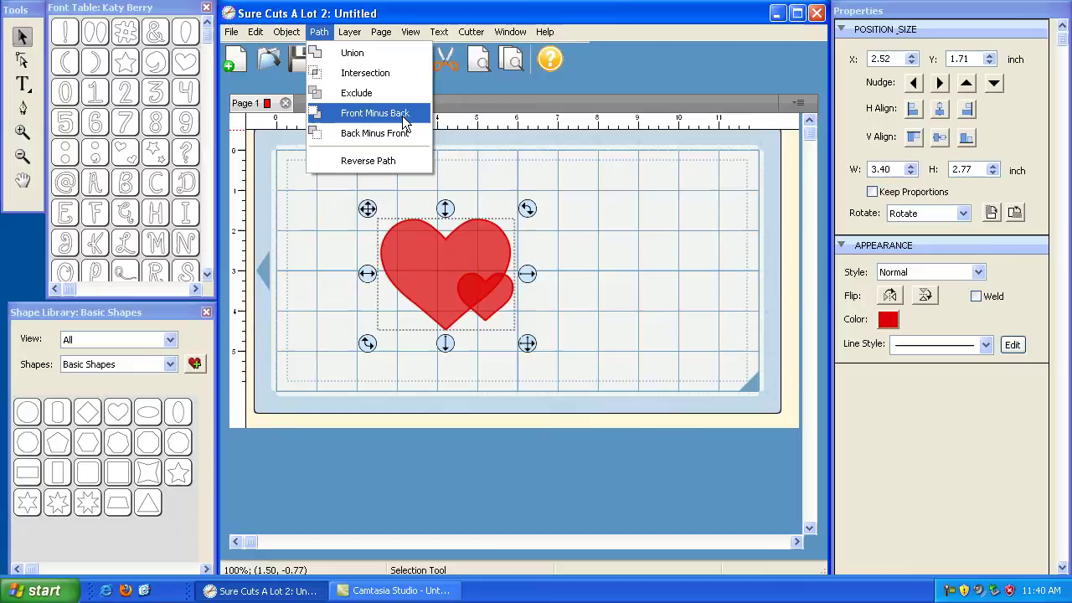
Bring both selected hearts to the front.
left_click(491, 144)
left_click(403, 257)
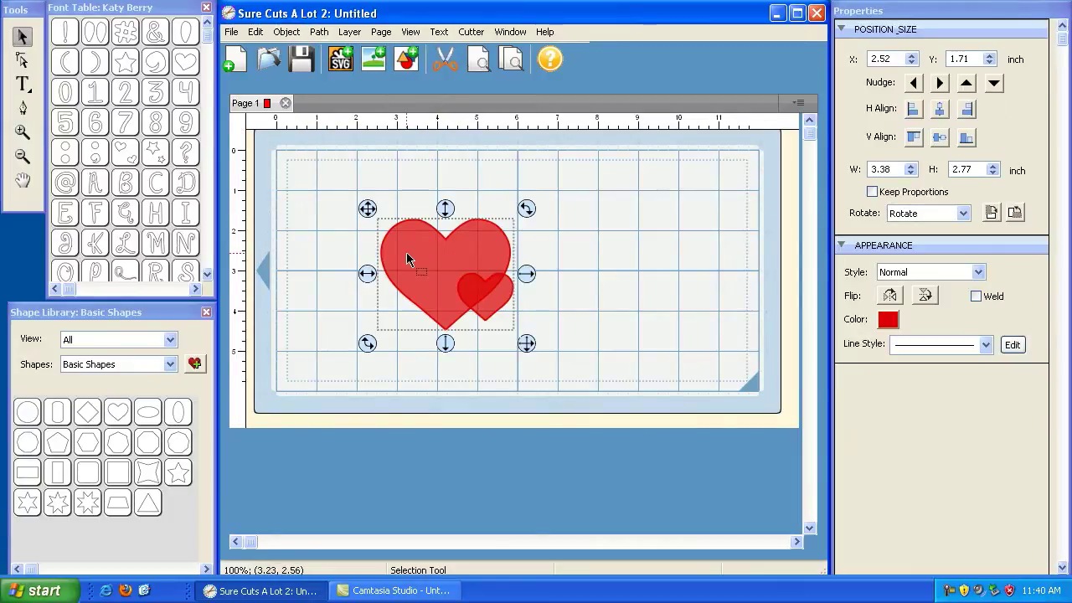
left_click(286, 31)
mouse_move(308, 67)
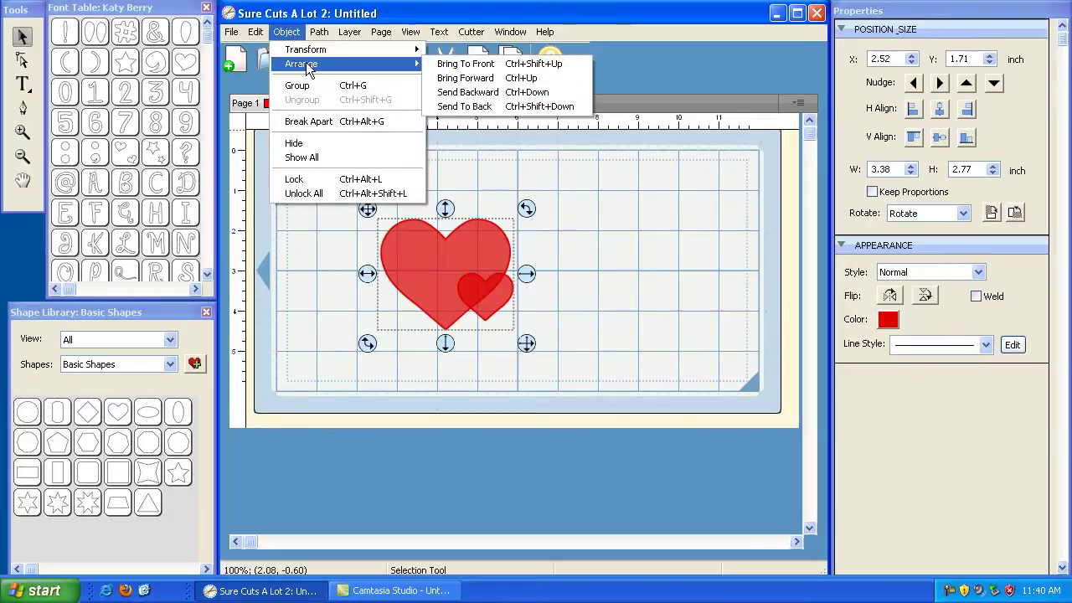
left_click(455, 72)
Send the small heart to the back of the stacking order.
left_click(598, 262)
left_click(497, 303)
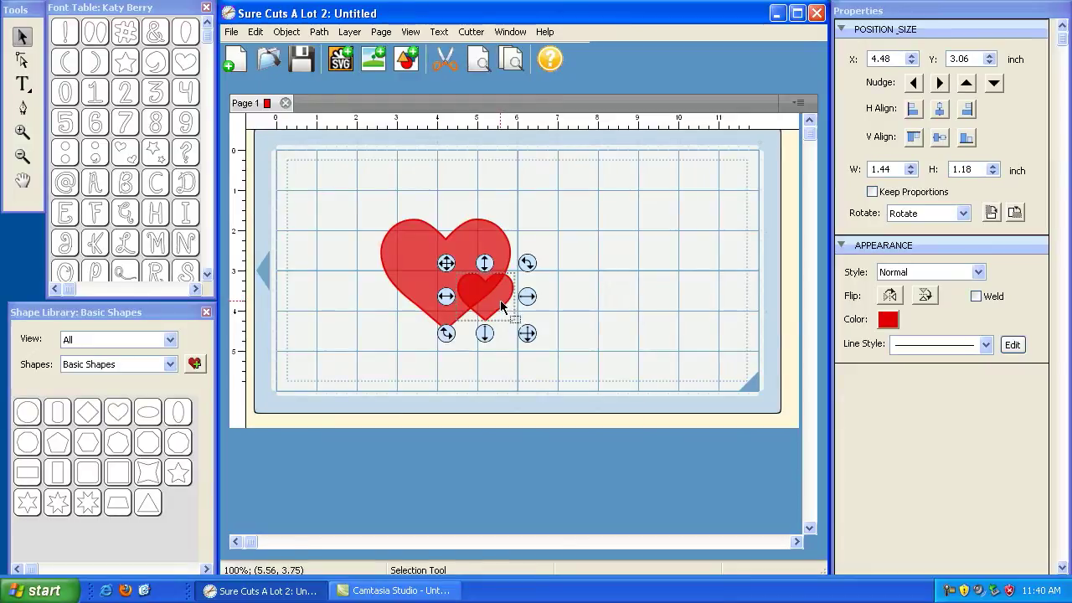
left_click(301, 37)
mouse_move(343, 72)
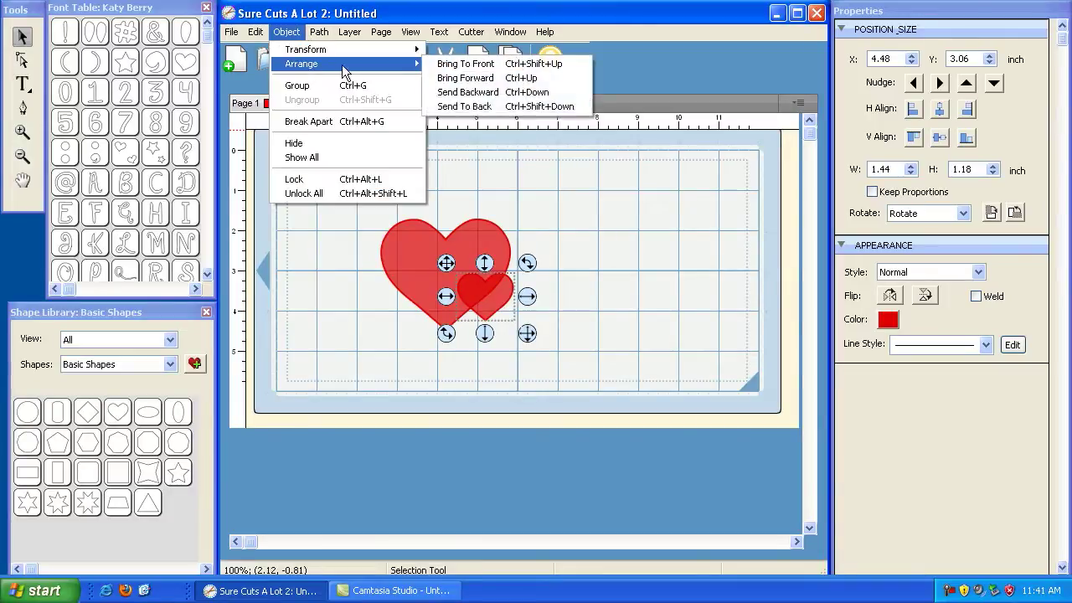
left_click(477, 106)
Reselect both hearts together with a selection box.
left_click(578, 289)
left_click(500, 297)
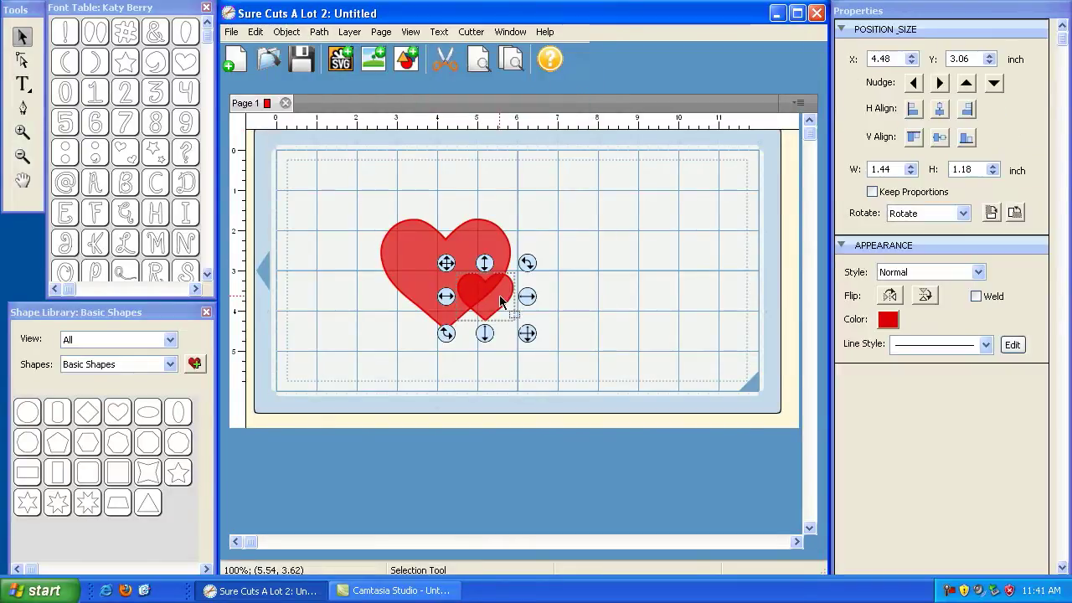
left_click(414, 254)
left_click_drag(340, 173, 556, 351)
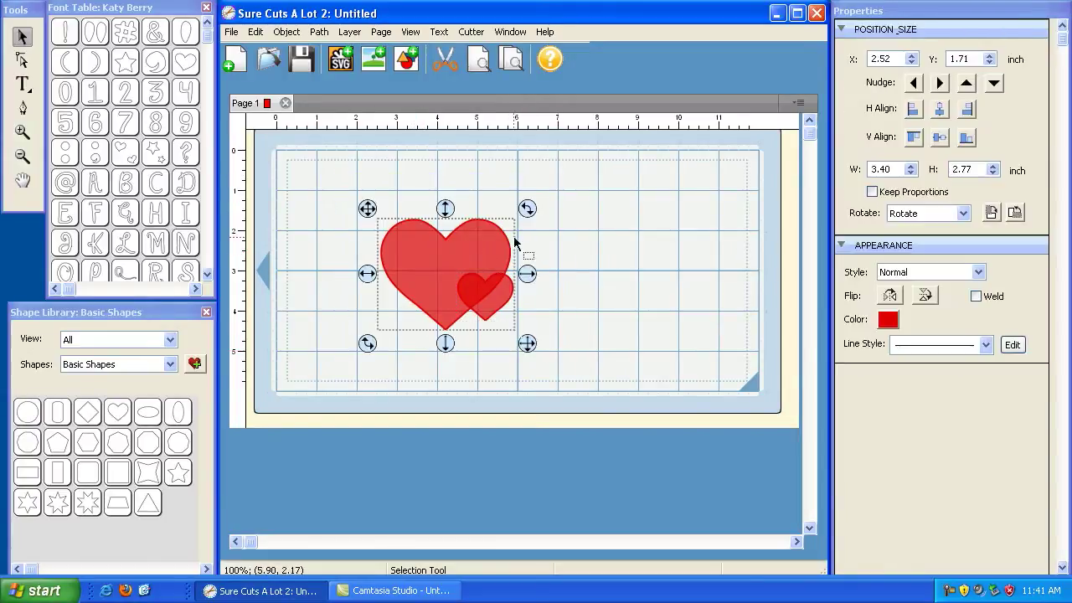
left_click(319, 32)
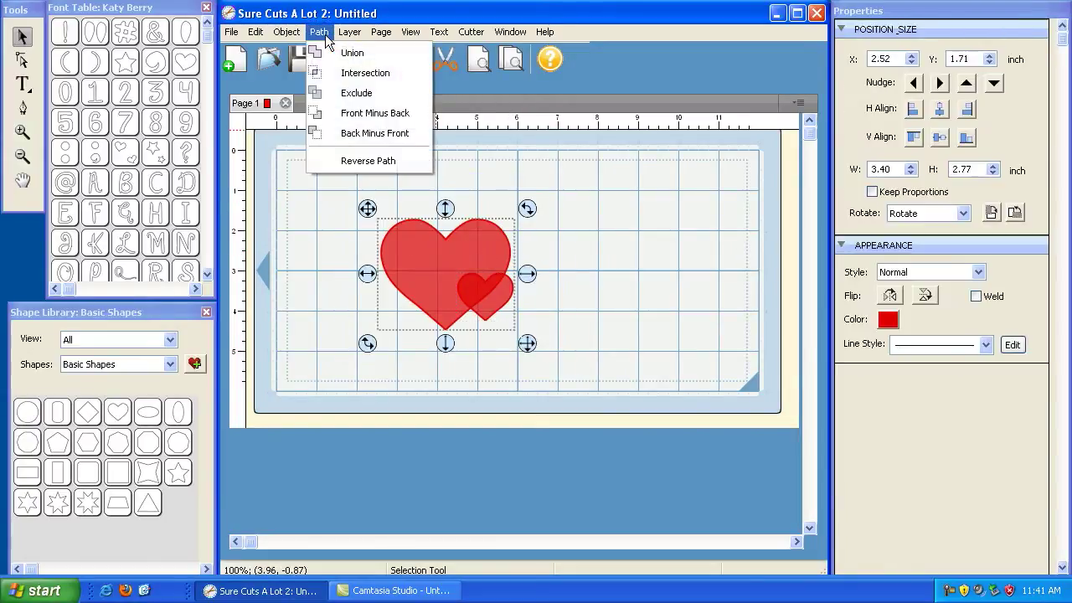
Apply Front Minus Back to bite the big heart, then undo it with Edit > Undo.
left_click(368, 113)
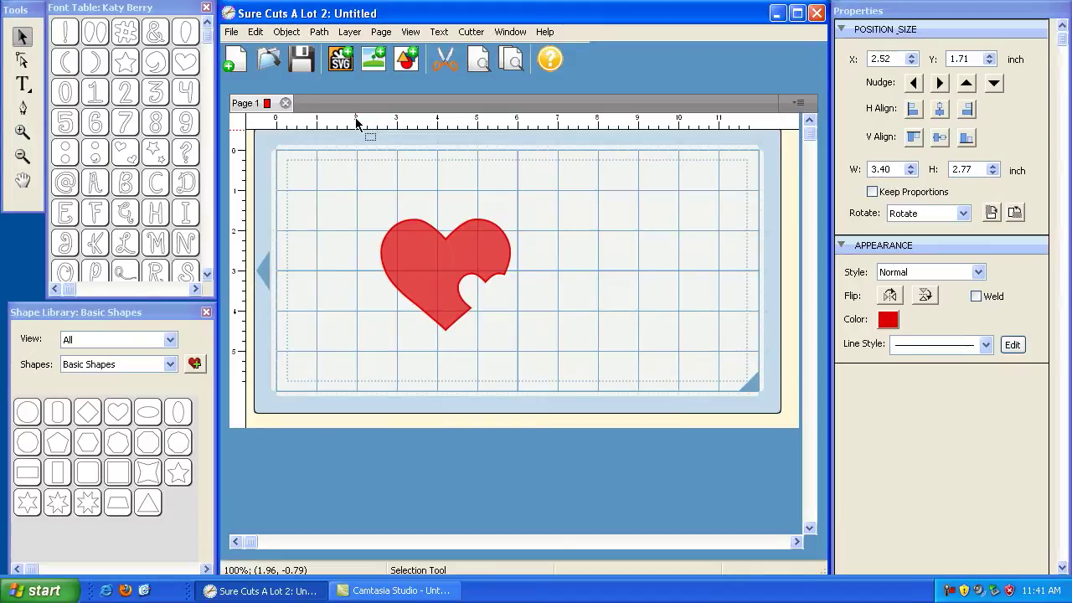
left_click(355, 118)
left_click(319, 31)
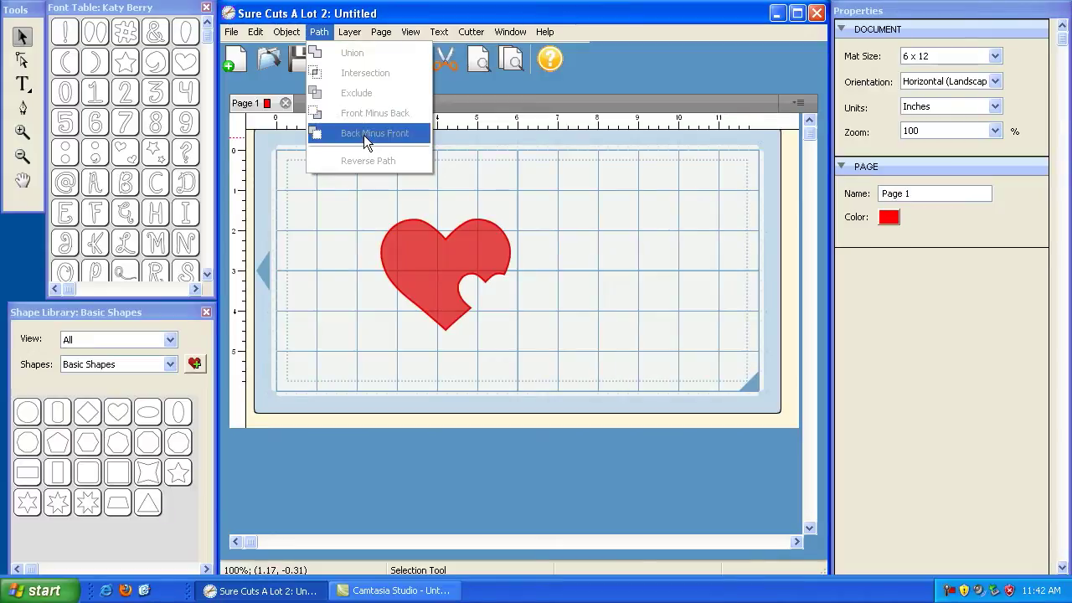
left_click(346, 206)
left_click(257, 33)
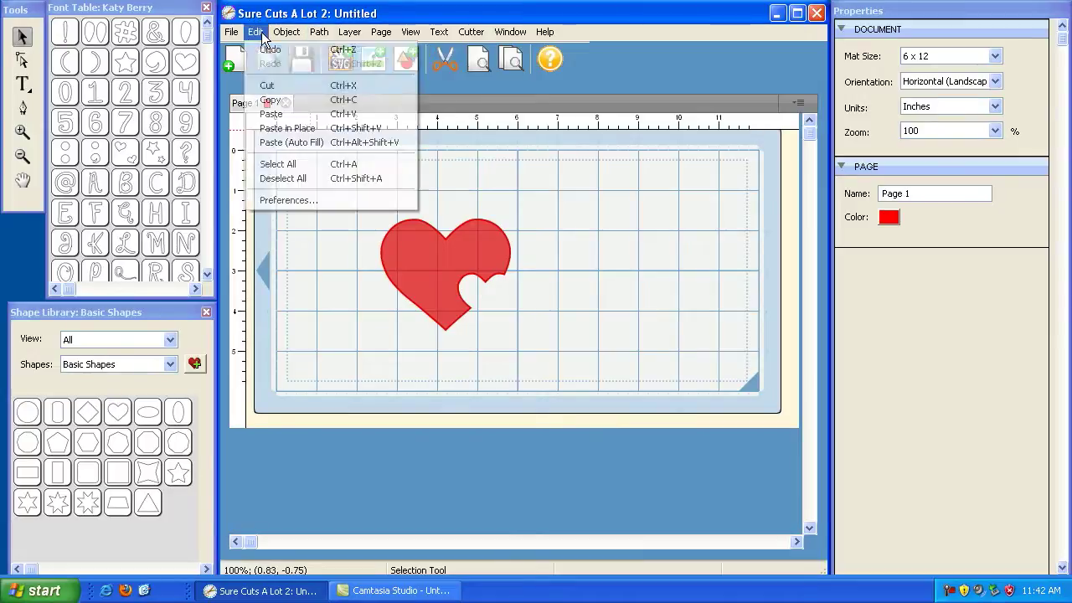
left_click(269, 50)
Try Back Minus Front on both hearts, undo it, and reselect both hearts.
left_click_drag(546, 360, 382, 225)
left_click(319, 32)
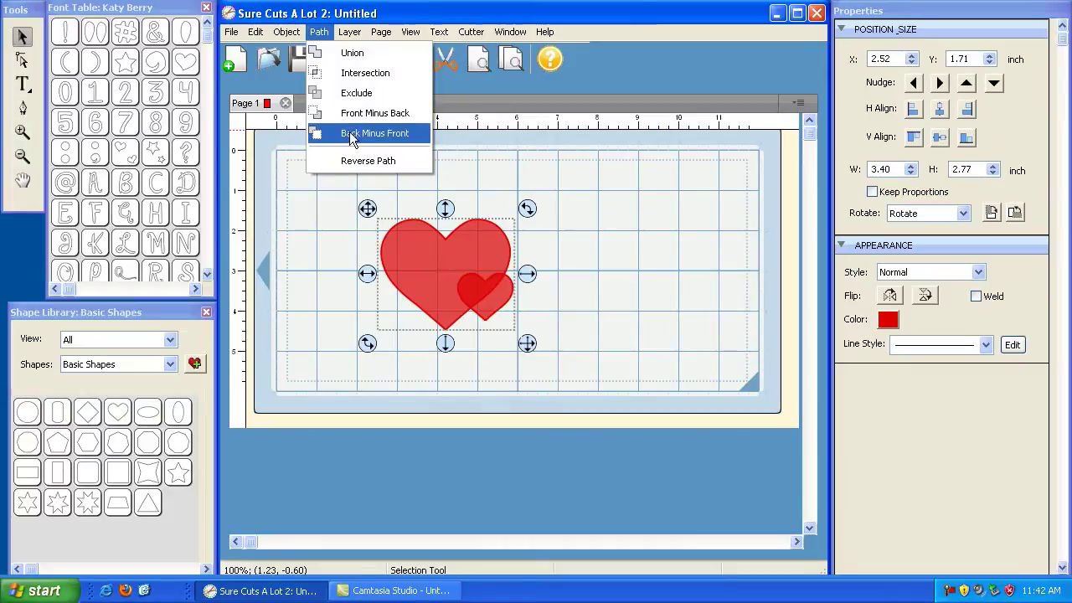
left_click(352, 136)
key("ctrl+z")
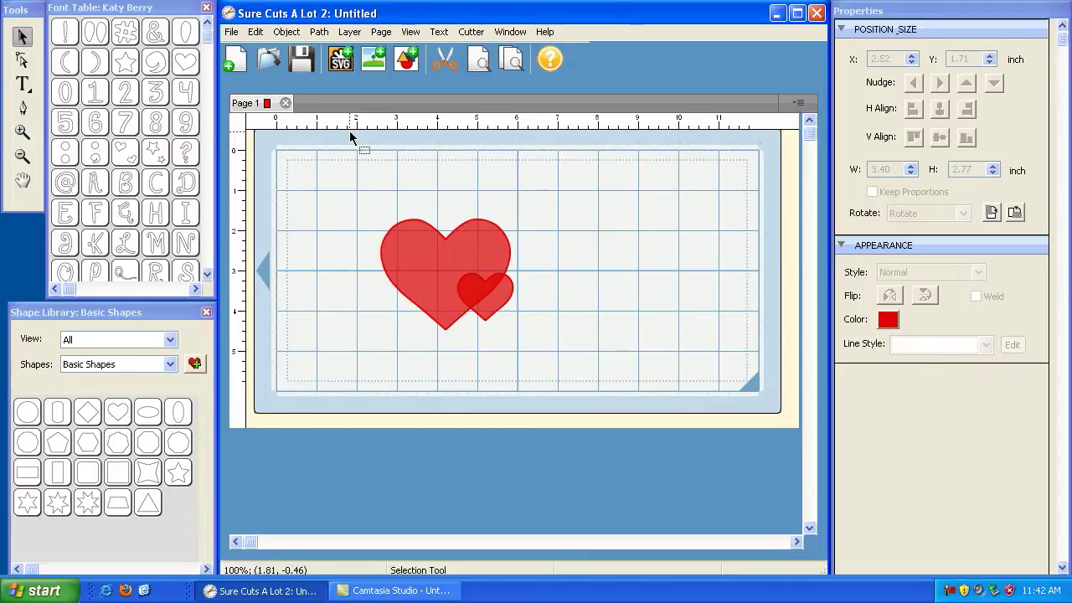
left_click_drag(346, 174, 562, 360)
Apply Front Minus Back again to cut the small heart from the big one and select the result.
left_click(319, 32)
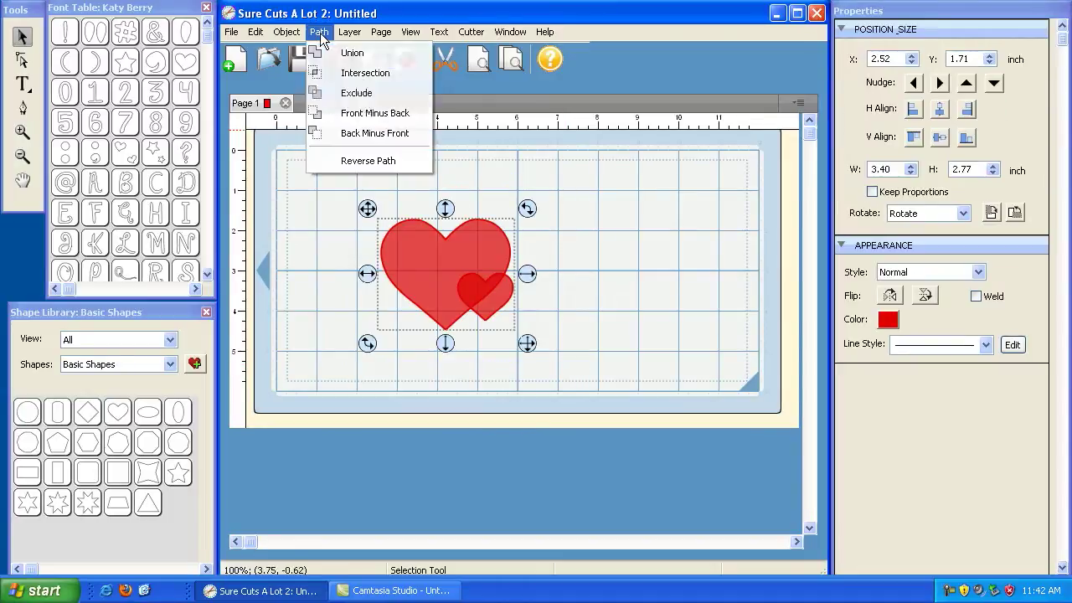
left_click(374, 113)
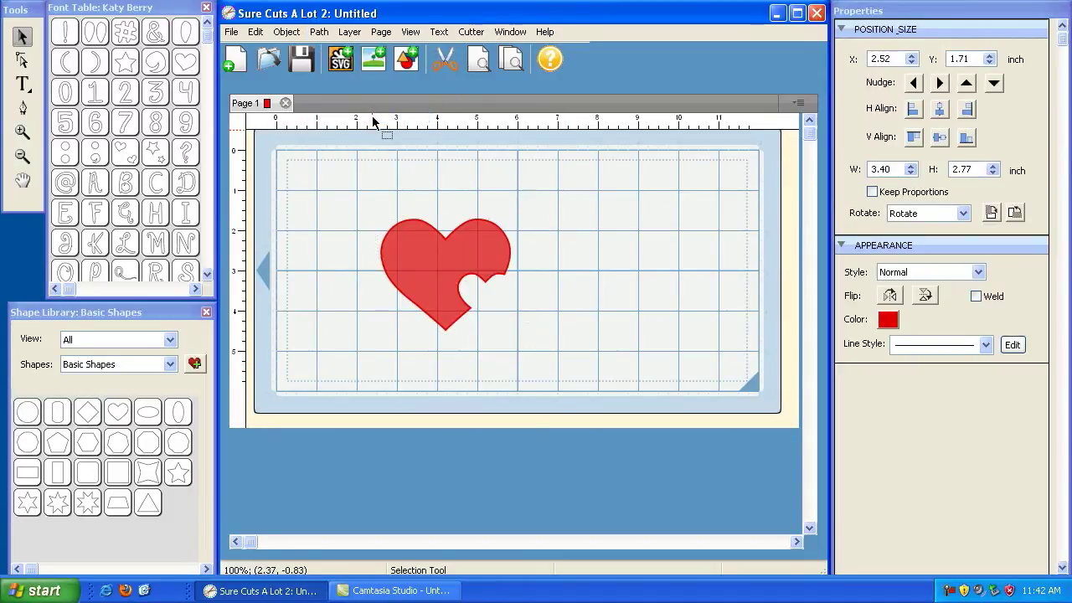
left_click(437, 248)
Delete the bitten heart, then add a large circle near the mat's centre.
key("Delete")
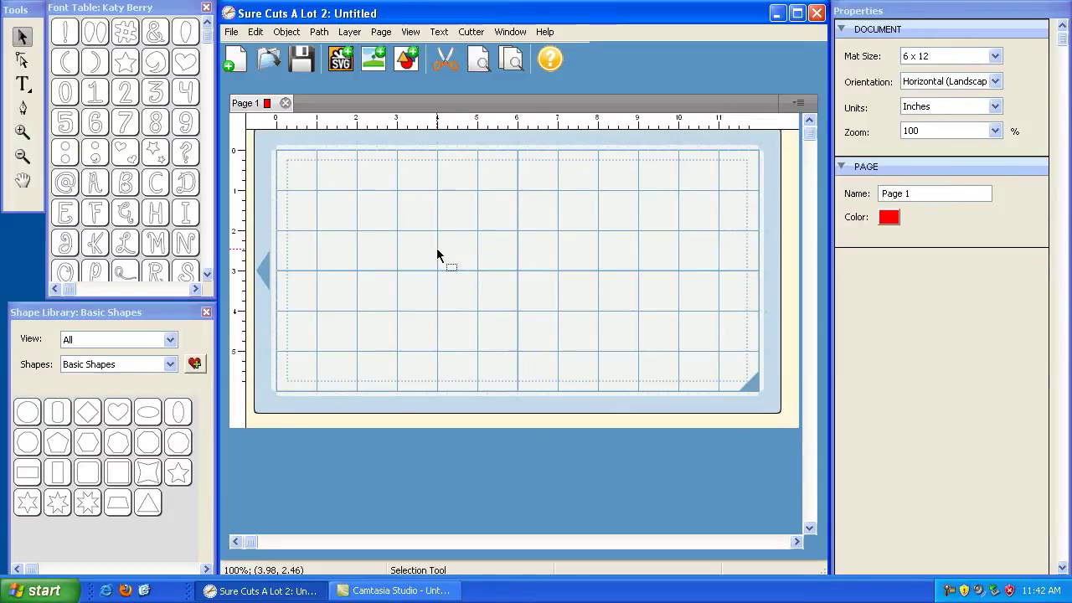
left_click(28, 412)
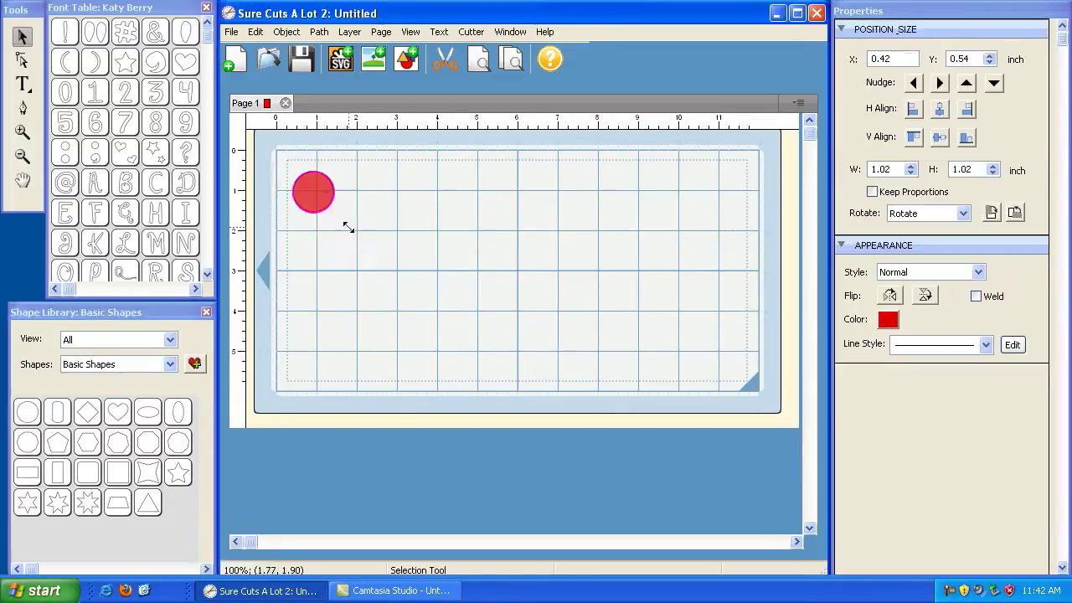
left_click_drag(348, 227, 481, 360)
left_click_drag(284, 163, 410, 168)
left_click(351, 218)
Add a second circle, enlarge it to 4.29 inches and overlap the first circle's right side.
left_click(27, 412)
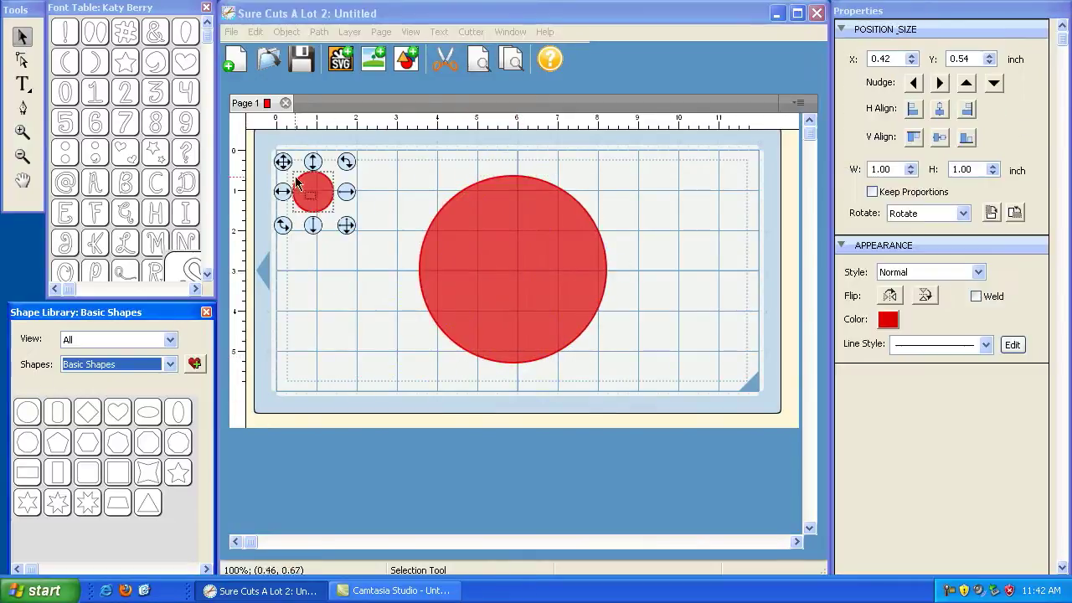
left_click_drag(346, 225, 427, 307)
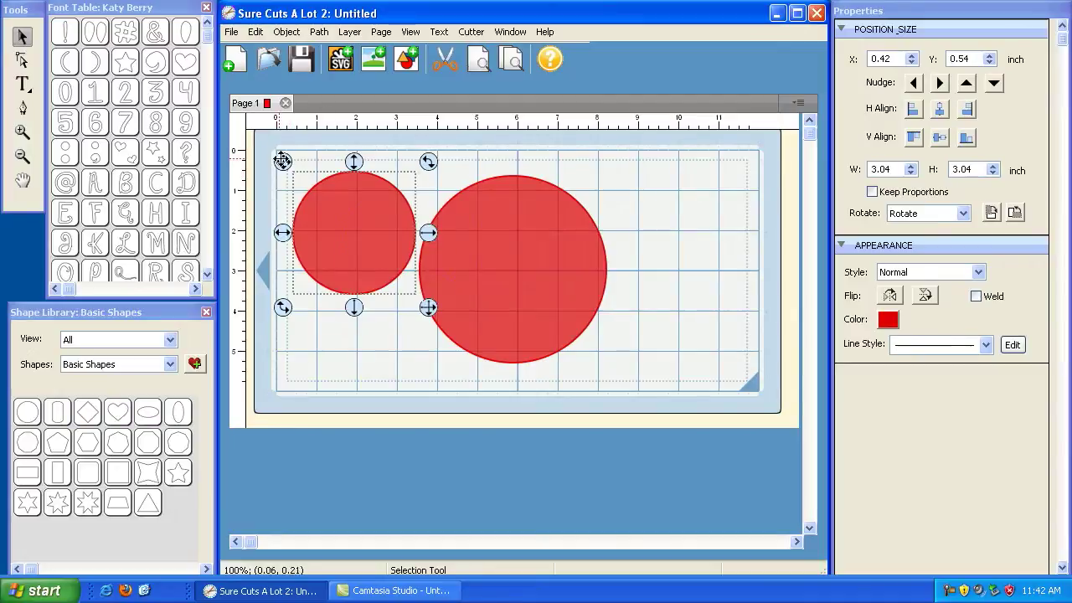
left_click_drag(282, 160, 493, 173)
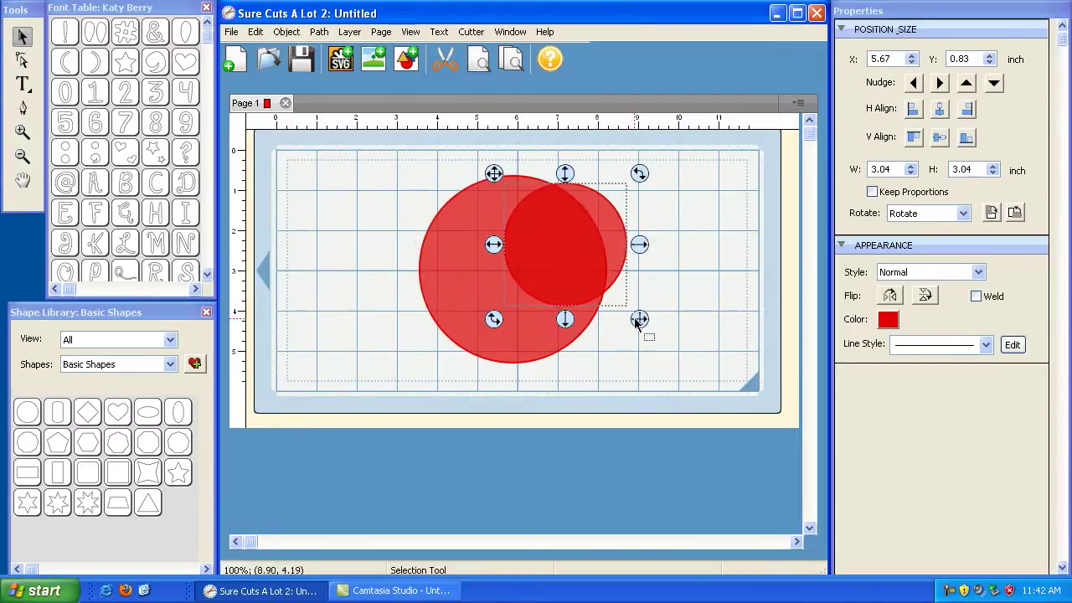
left_click_drag(637, 323, 687, 373)
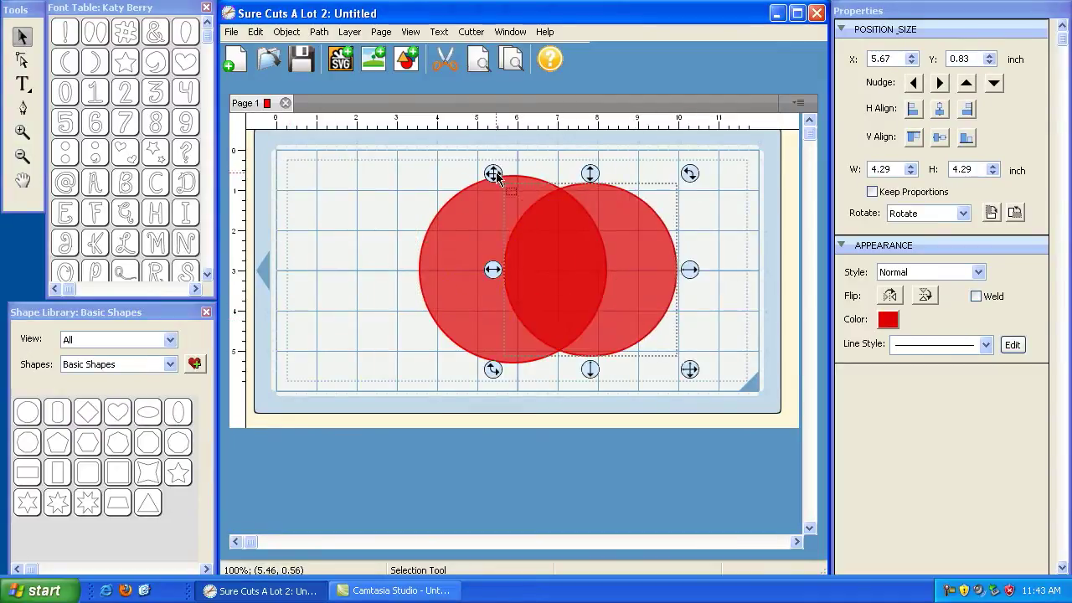
left_click_drag(496, 173, 471, 171)
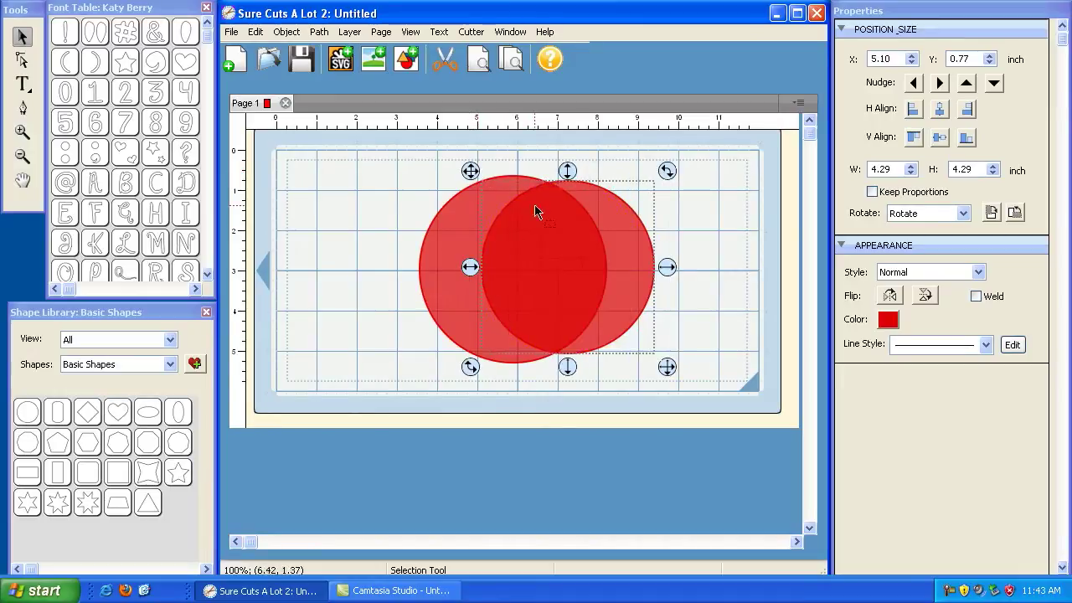
left_click(724, 179)
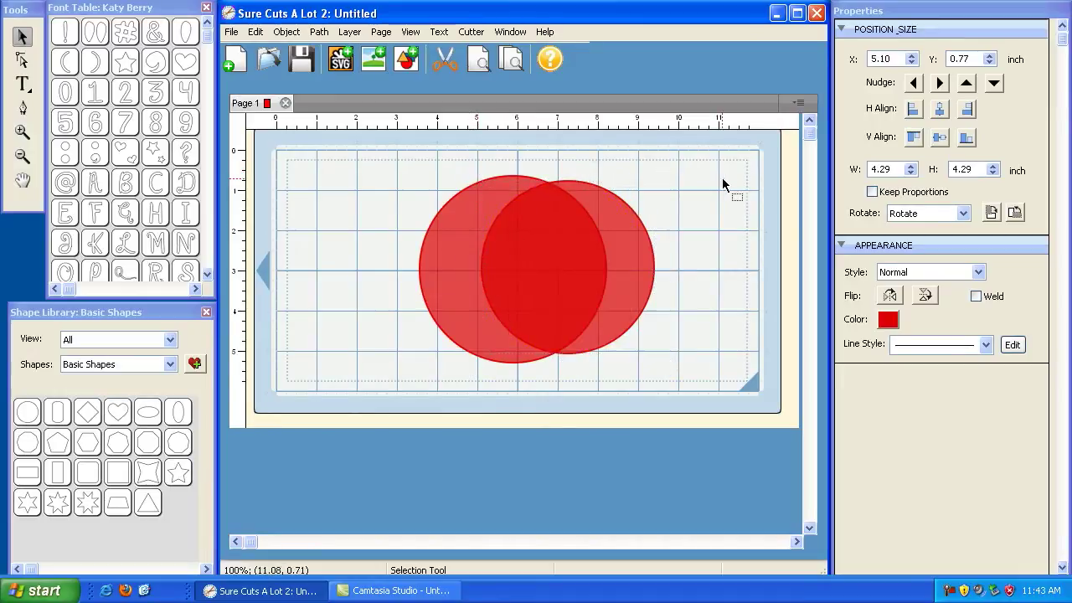
Resize the left circle to 4.67 by 4.19 inches, then select the right circle.
left_click(492, 332)
mouse_move(617, 377)
left_mouse_down()
mouse_move(615, 354)
mouse_move(590, 326)
left_mouse_up()
left_click_drag(417, 175, 409, 170)
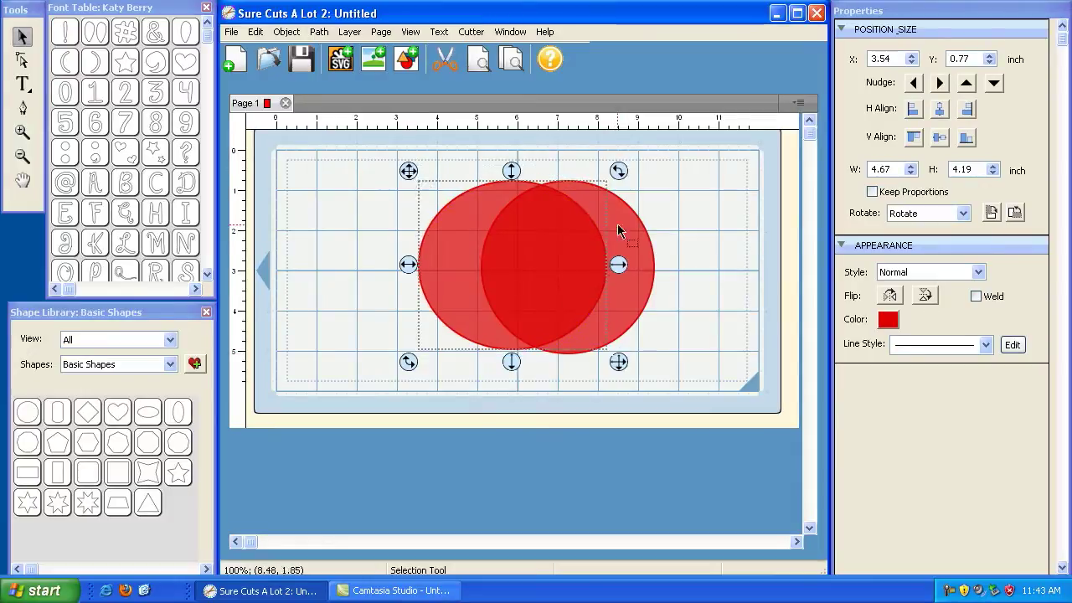
left_click(689, 257)
left_click(533, 267)
Bring the left circle to the front and send the right circle to the back.
left_click(460, 250)
left_click(285, 36)
mouse_move(294, 70)
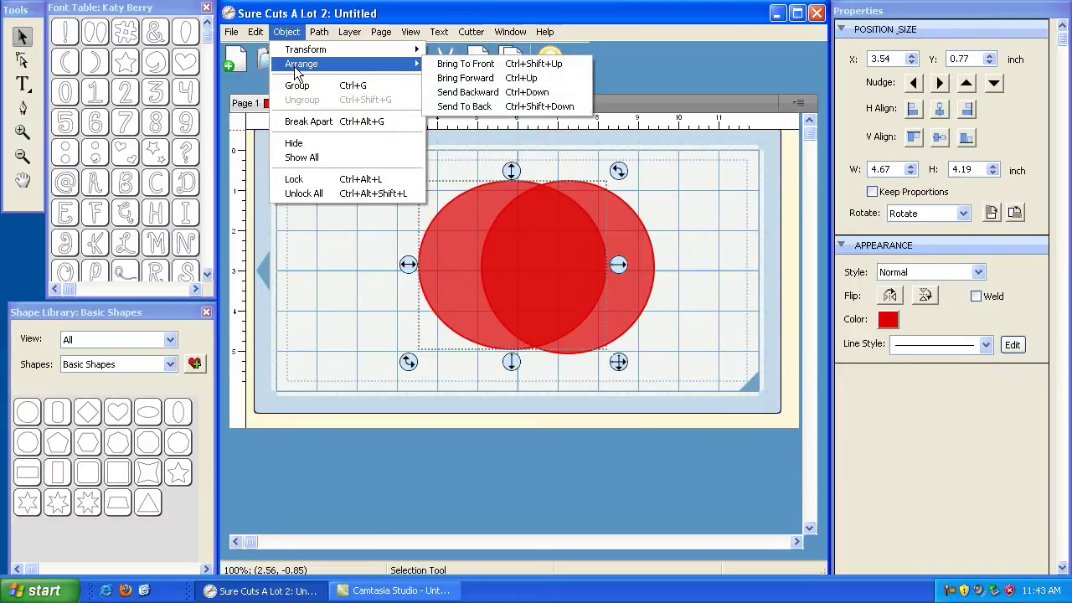
left_click(460, 65)
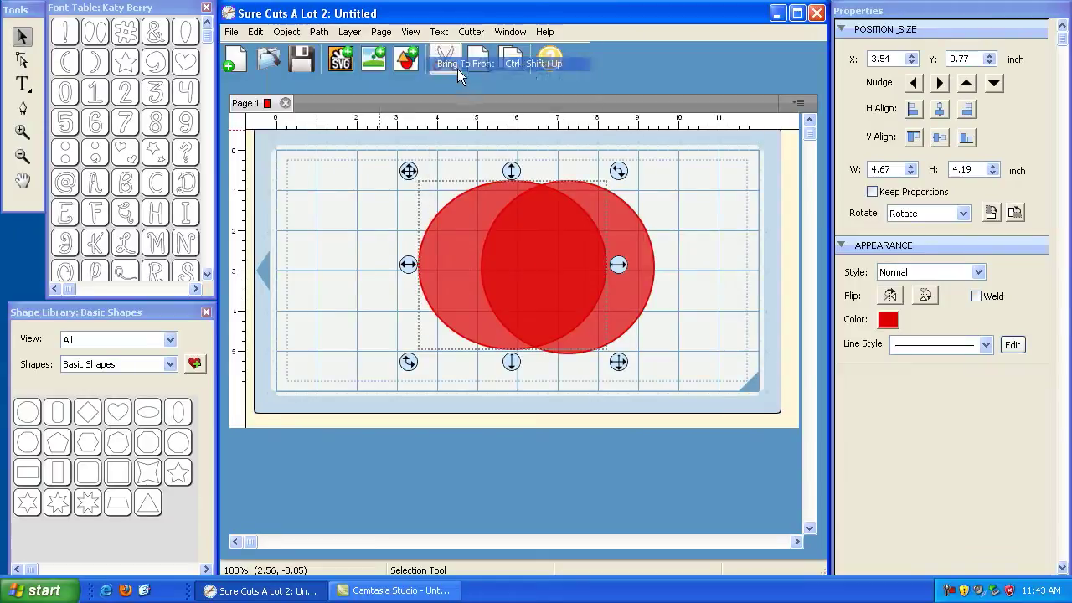
left_click(645, 267)
left_click(286, 32)
mouse_move(304, 63)
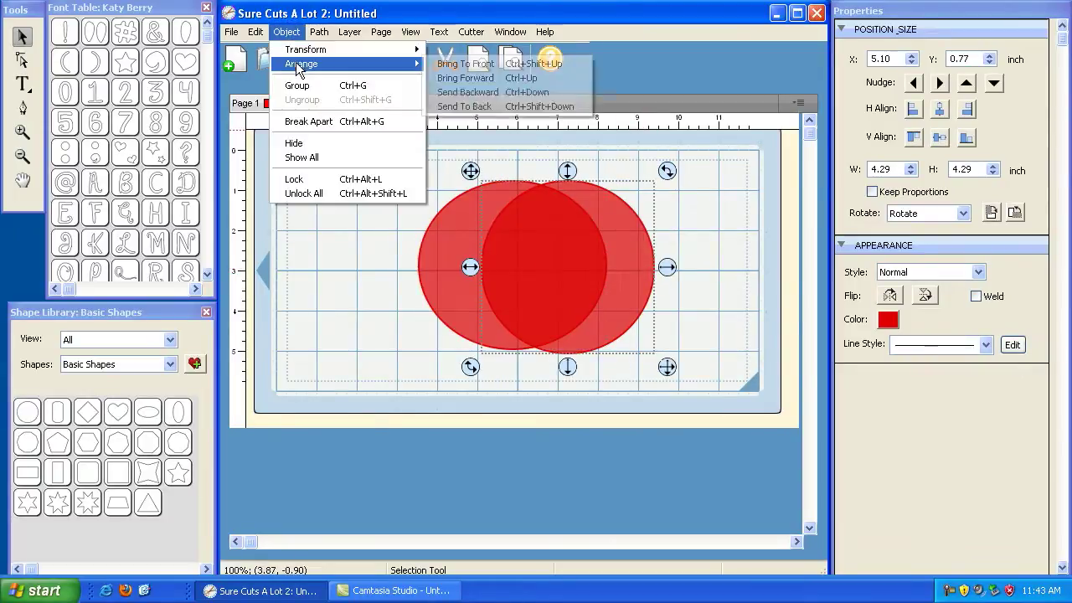
left_click(475, 107)
Select both circles and apply Front Minus Back to form a crescent, then select it.
left_click_drag(364, 167, 697, 385)
left_click(319, 31)
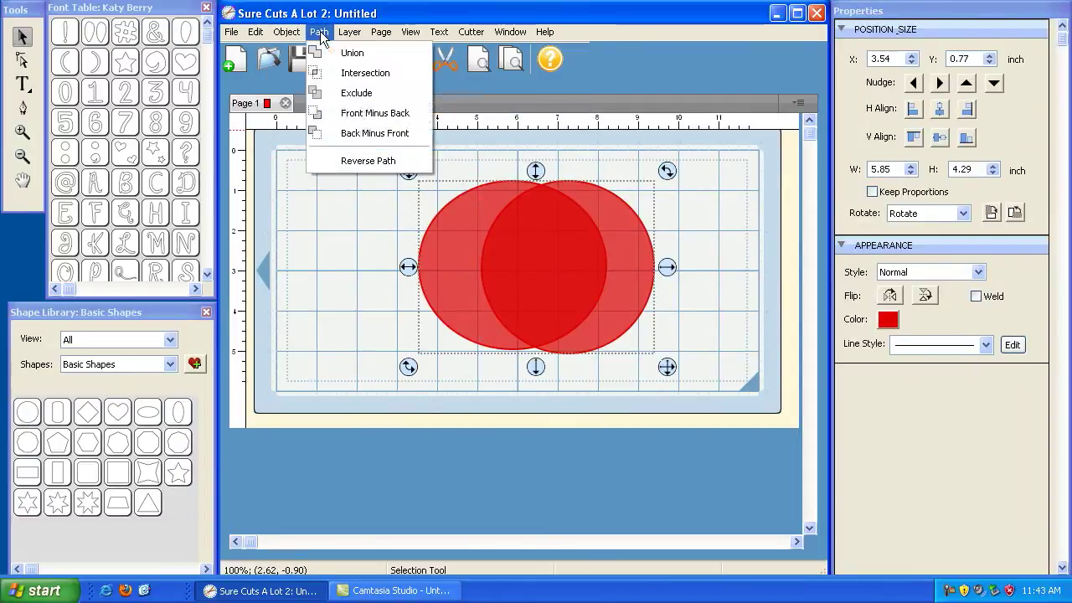
left_click(362, 117)
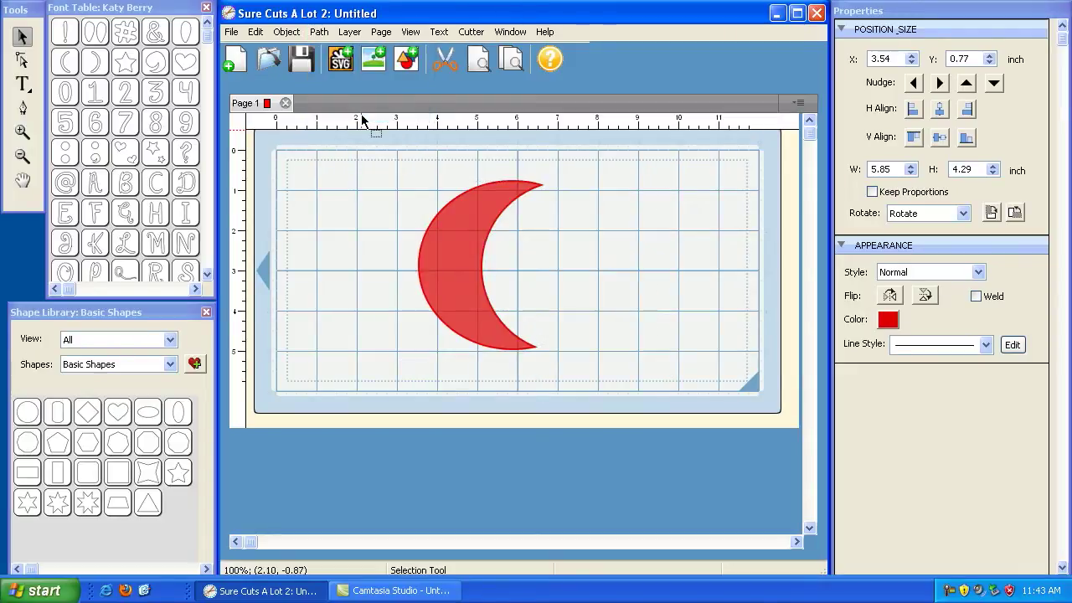
left_click(440, 259)
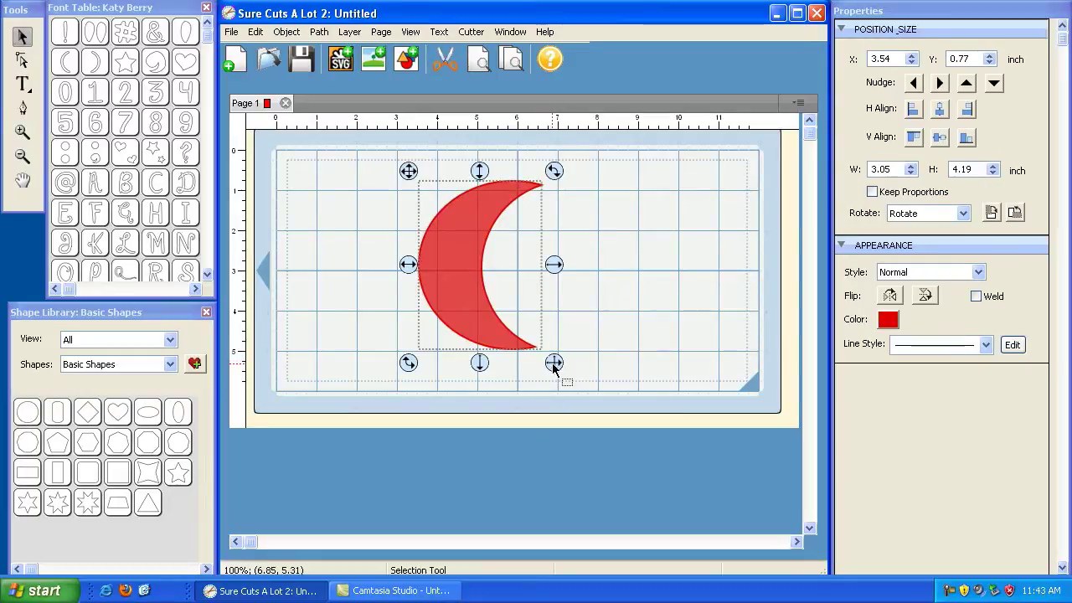
left_click(566, 288)
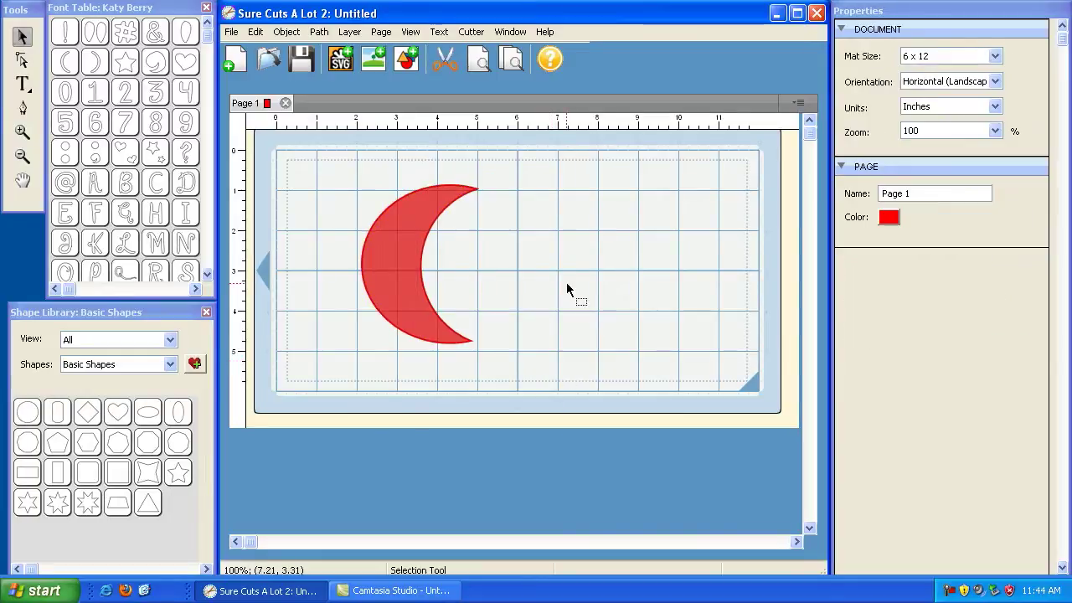
left_click(416, 265)
left_click(310, 33)
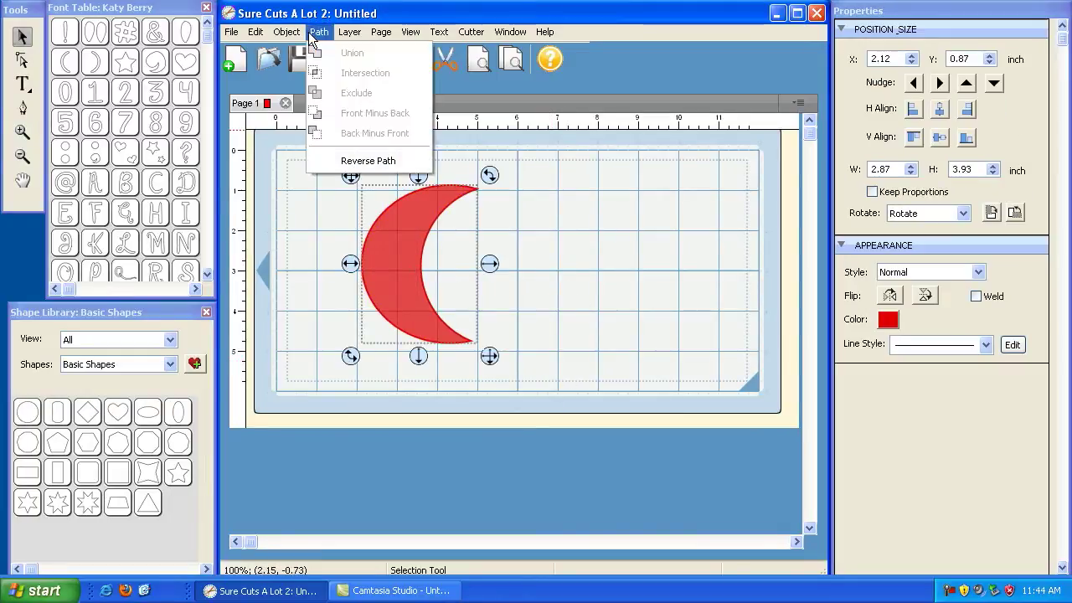